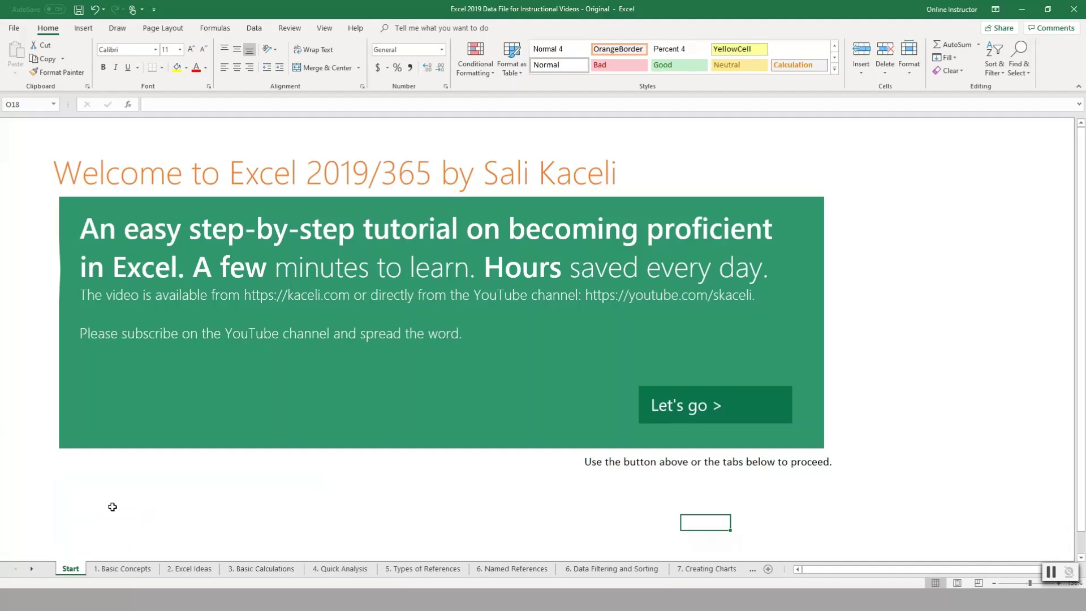
Step: Open the "1. Basic Concepts" worksheet with an enlarged view and select the subtitle cell A3
left_click(117, 569)
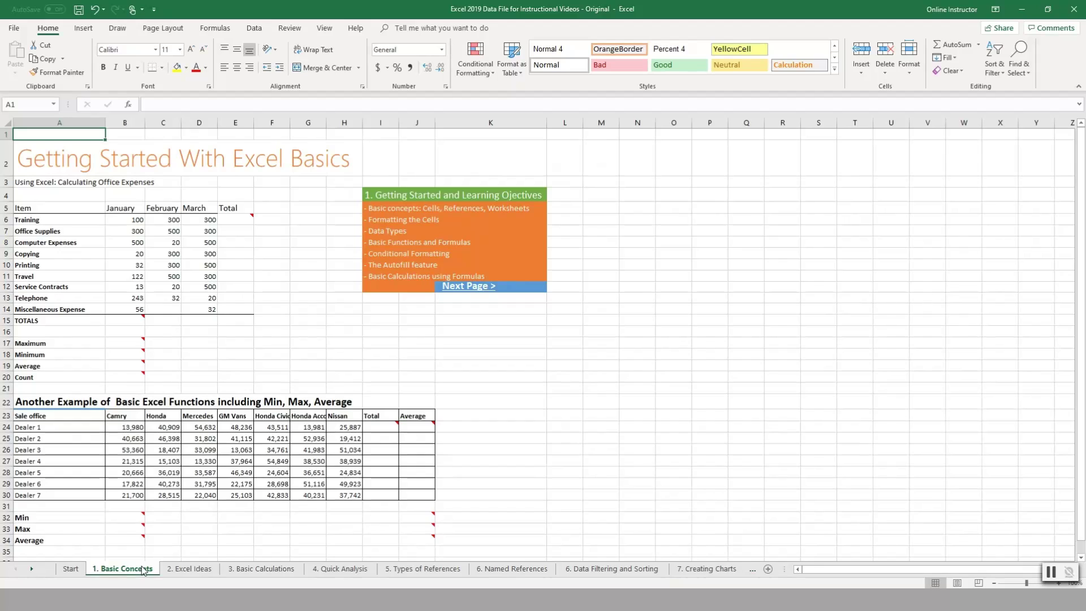
scroll(114, 220, "up", 4)
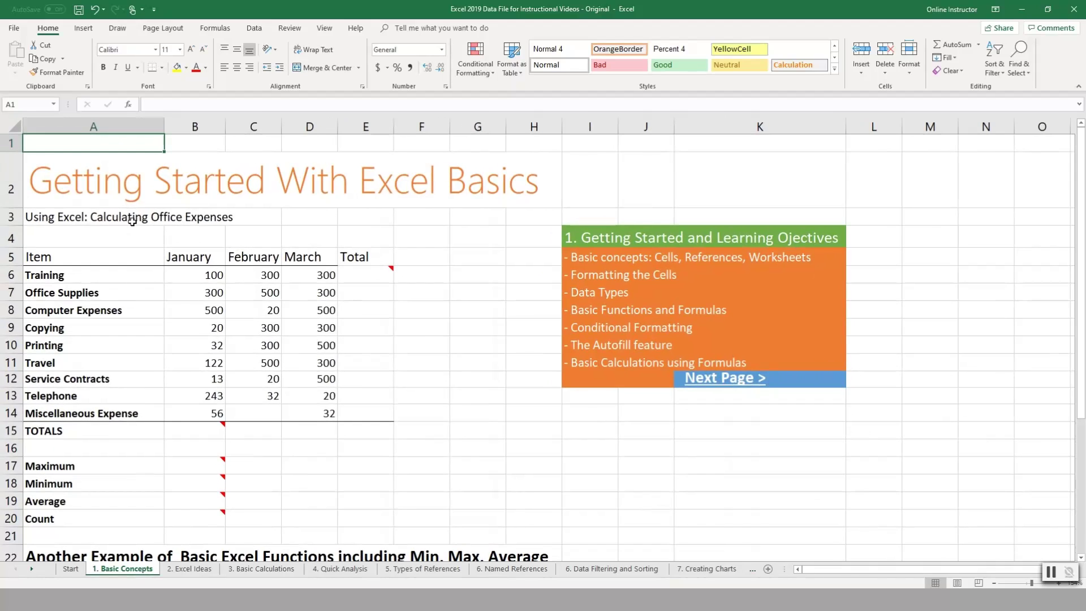
left_click(155, 217)
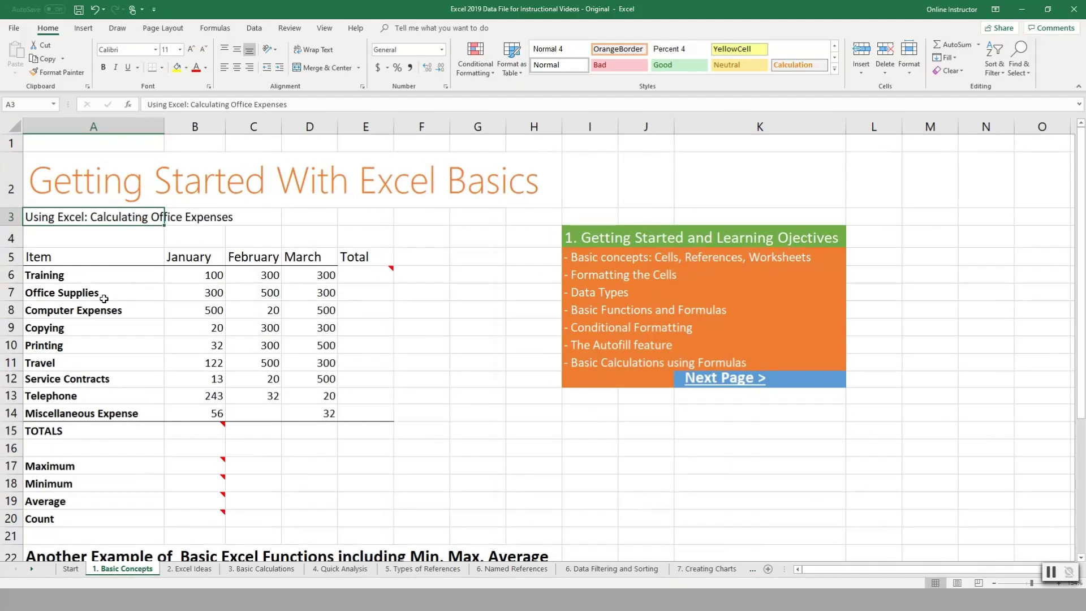
Step: Examine the label, amount and total cells of the office expenses table and the number formats available for the January Training amount
left_click(73, 275)
left_click(93, 297)
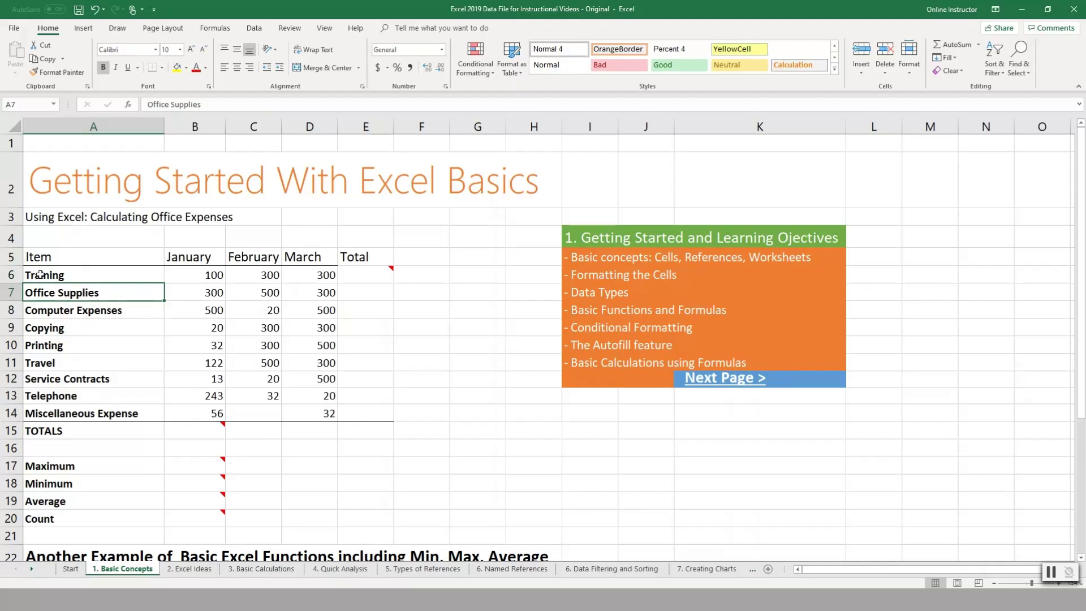
left_click(80, 277)
left_click(214, 281)
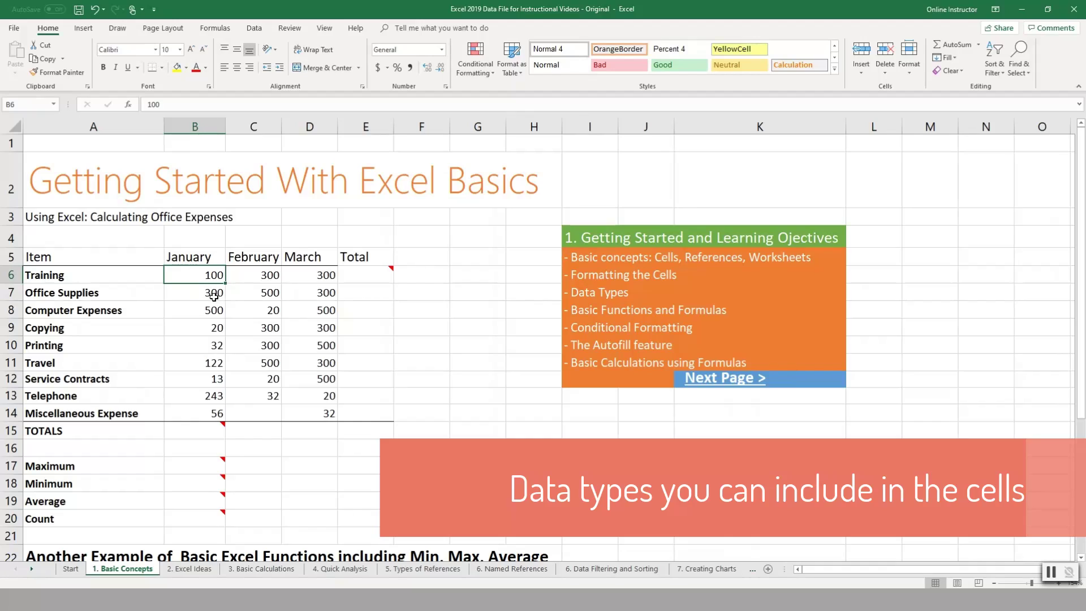
left_click(441, 50)
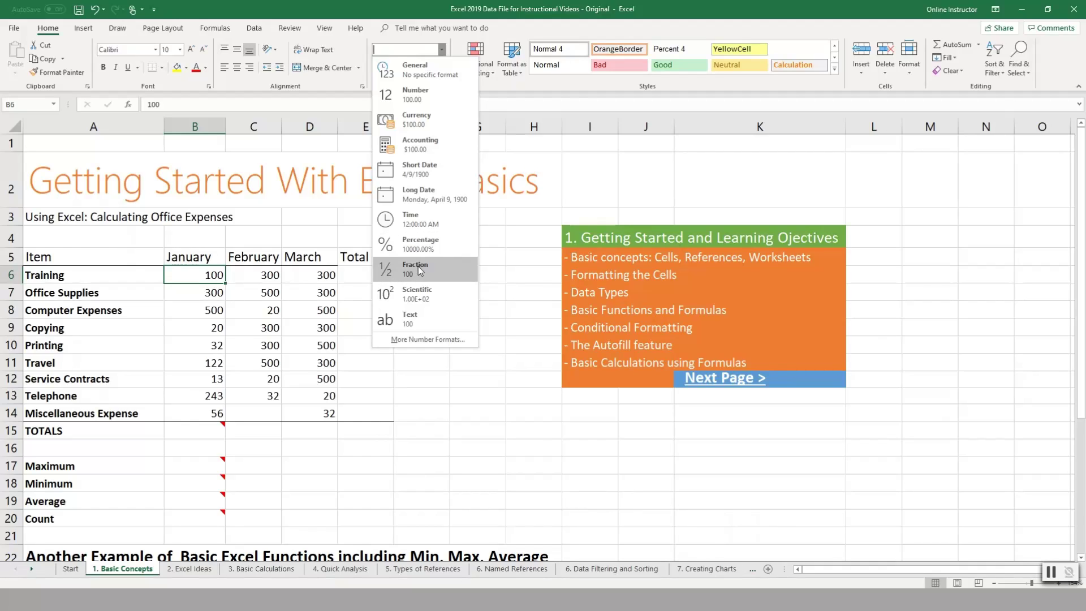
left_click(412, 321)
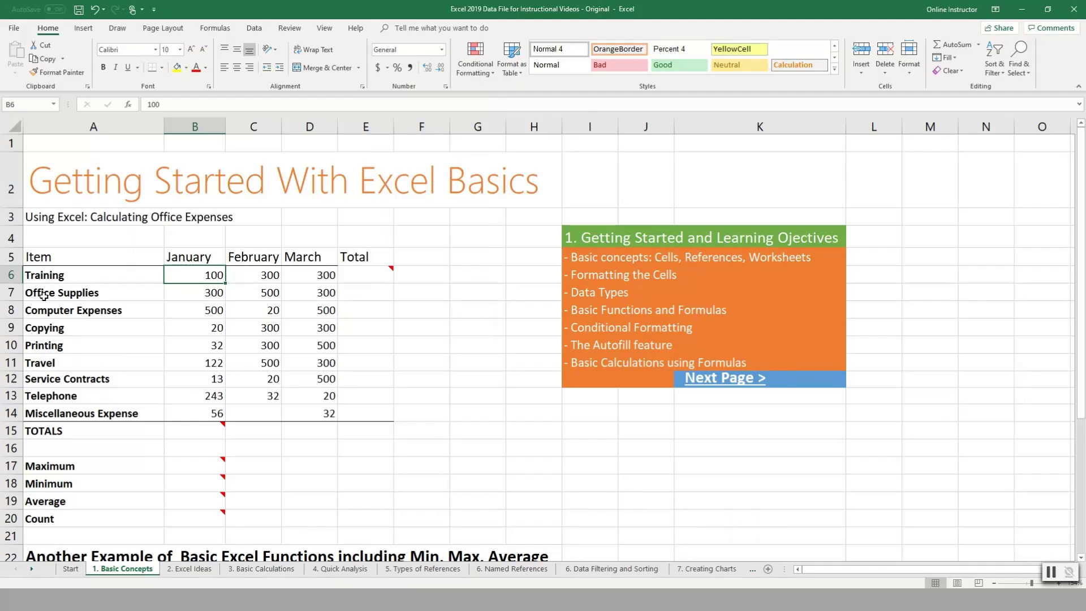
left_click(67, 280)
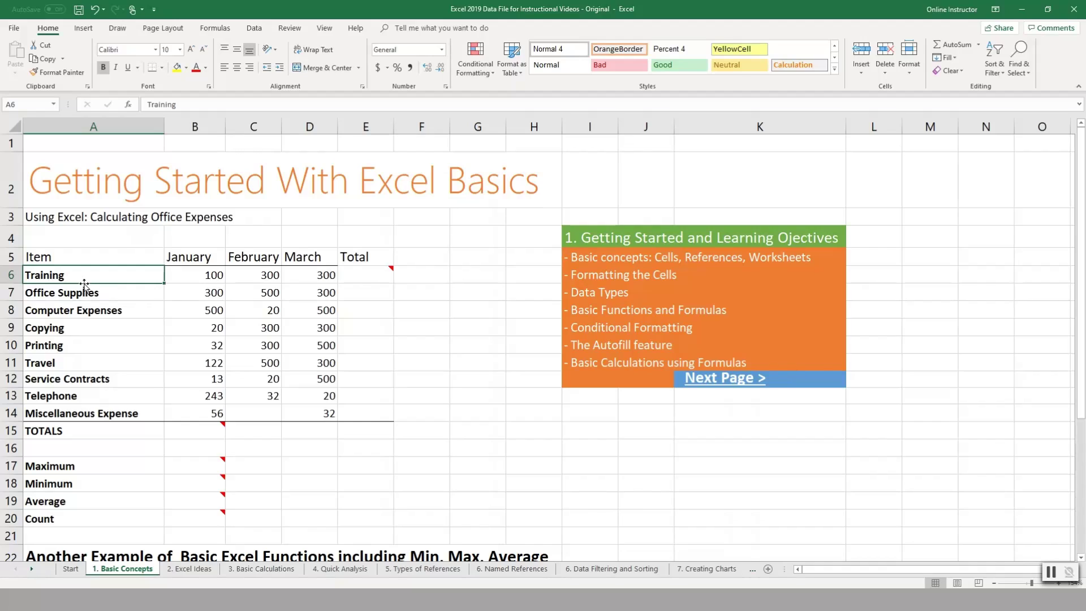
left_click(114, 288)
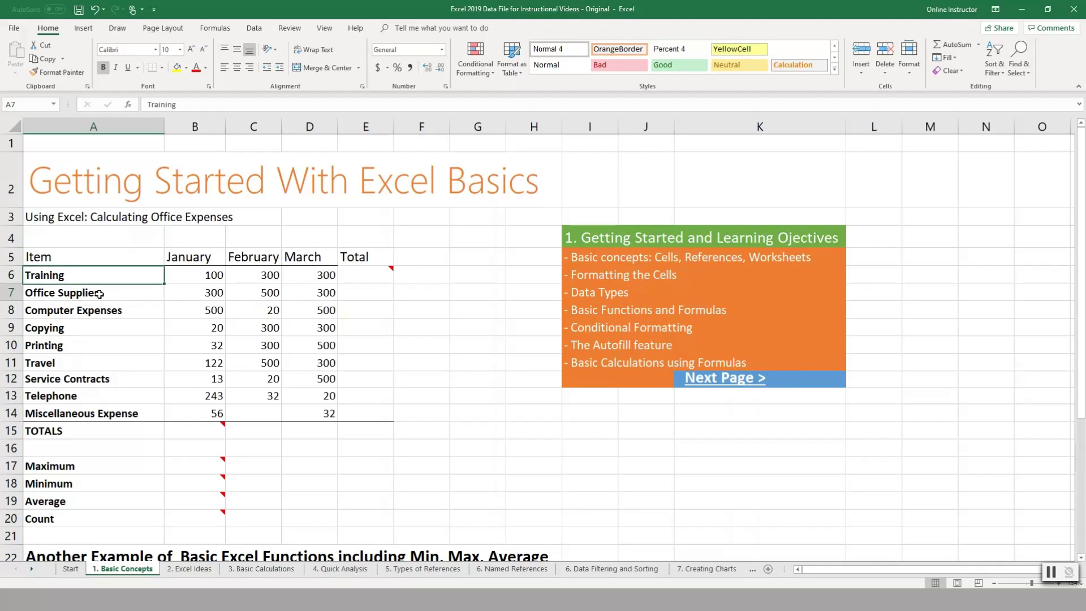
left_click(198, 279)
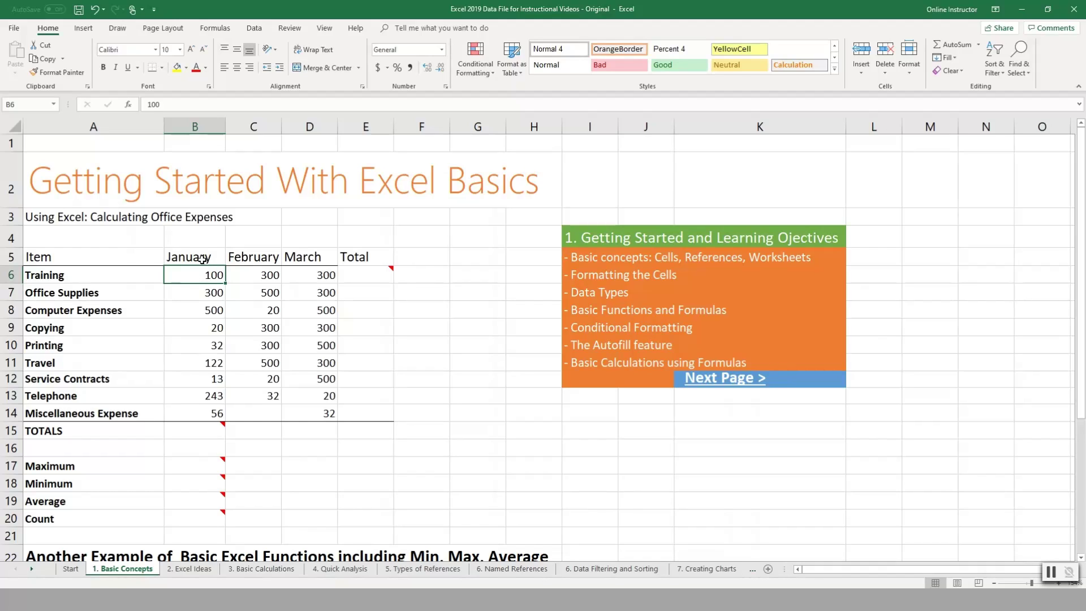
left_click(360, 273)
mouse_move(360, 277)
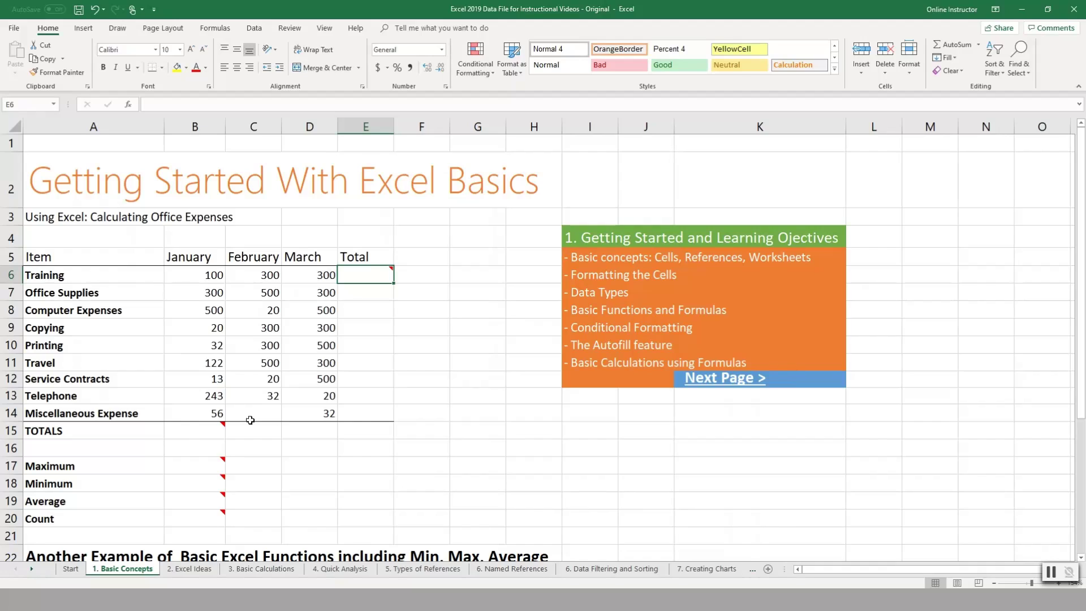
left_click(210, 434)
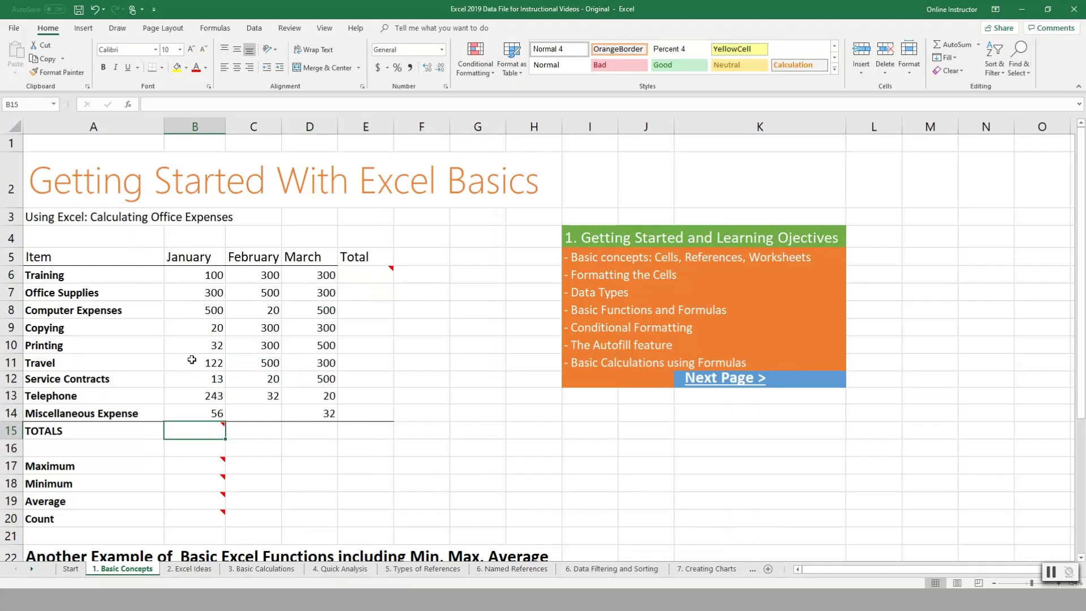
Step: Apply the $ English (United States) accounting format to the expense amounts and totals range B6:E15
left_click_drag(184, 274, 359, 428)
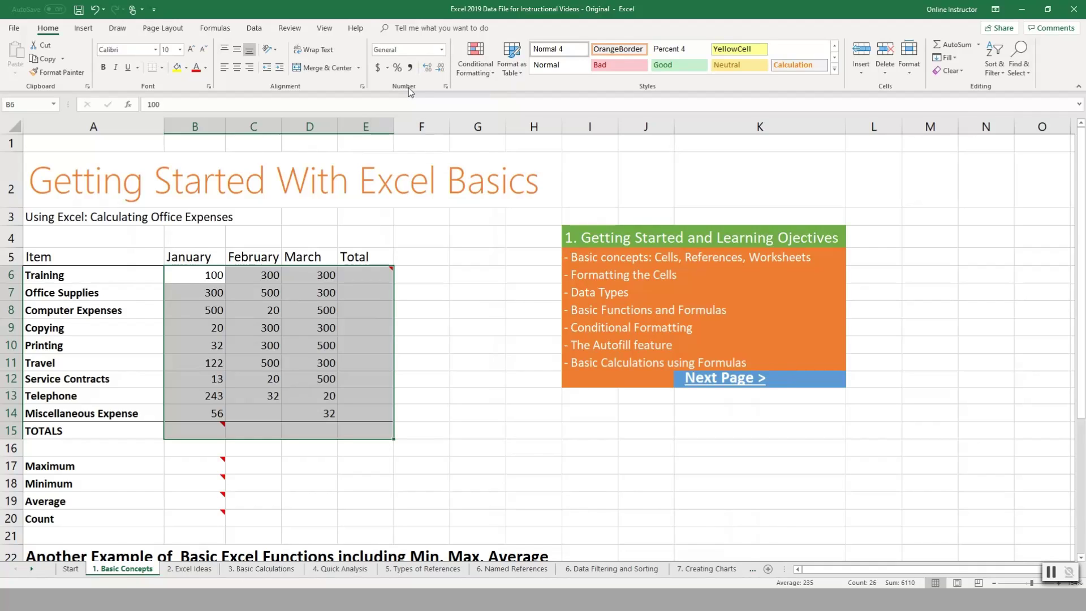
left_click(442, 51)
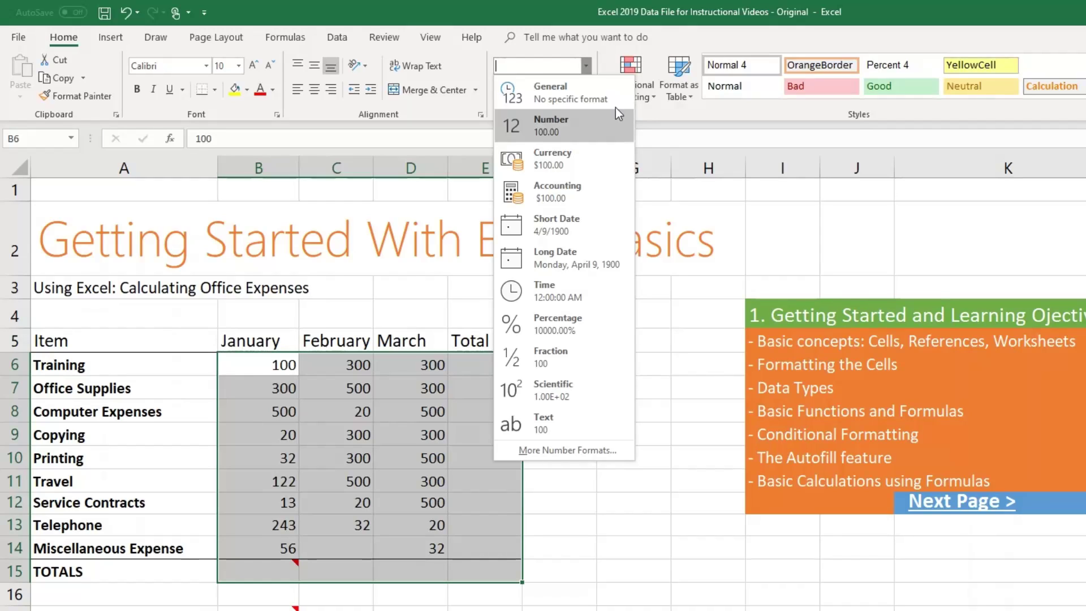
left_click(704, 11)
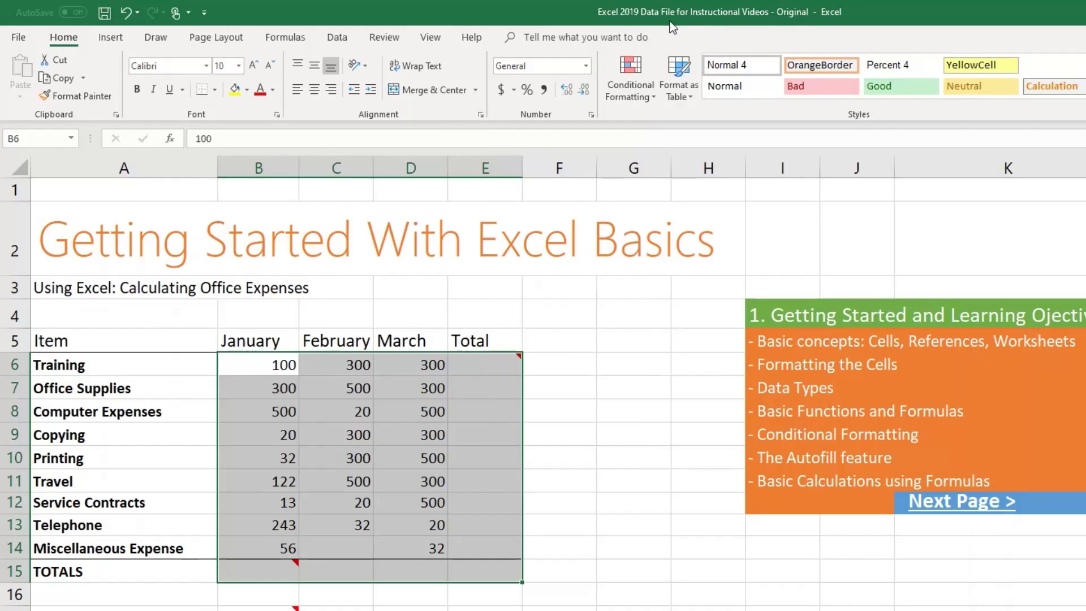
left_click(515, 90)
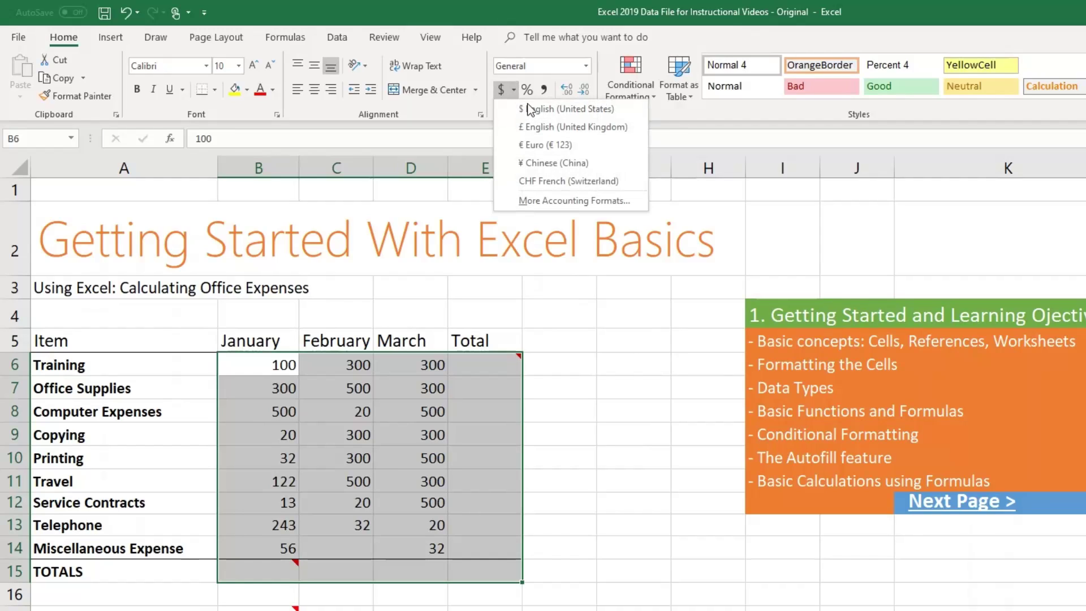
left_click(565, 109)
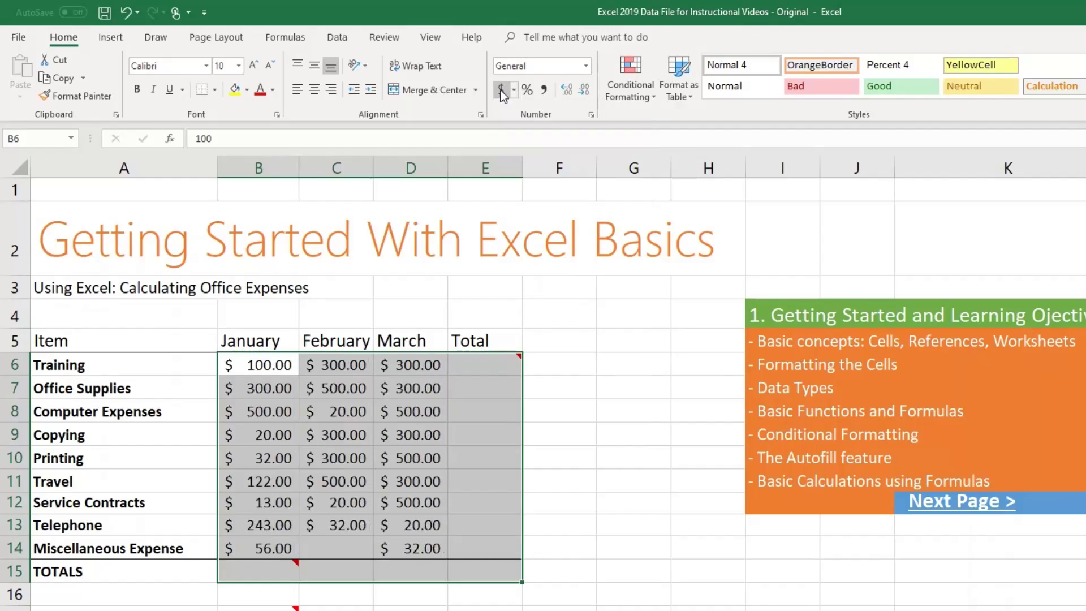
left_click(478, 370)
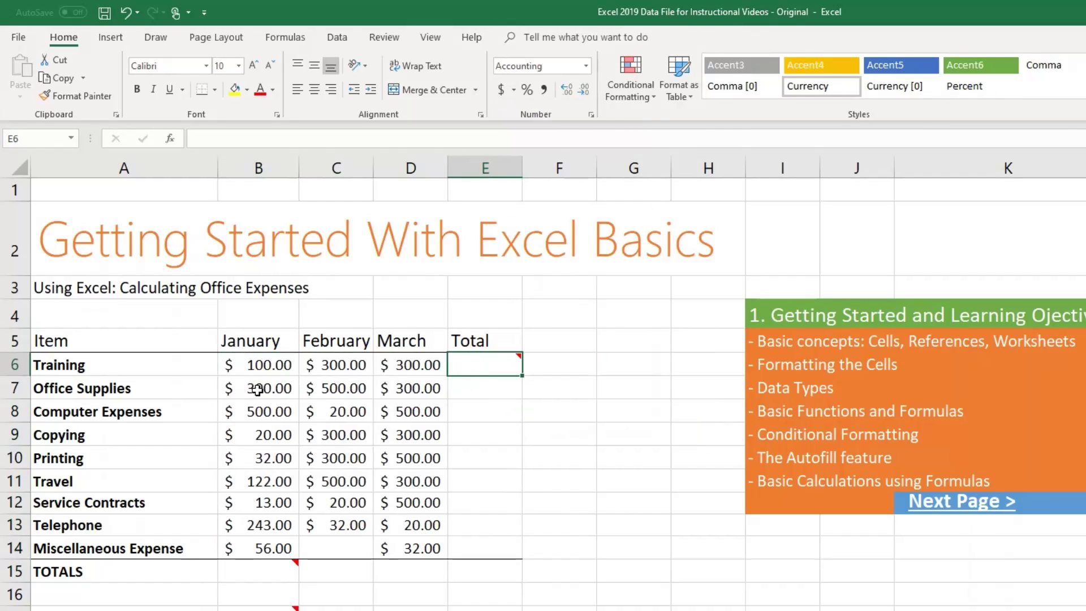
left_click(274, 365)
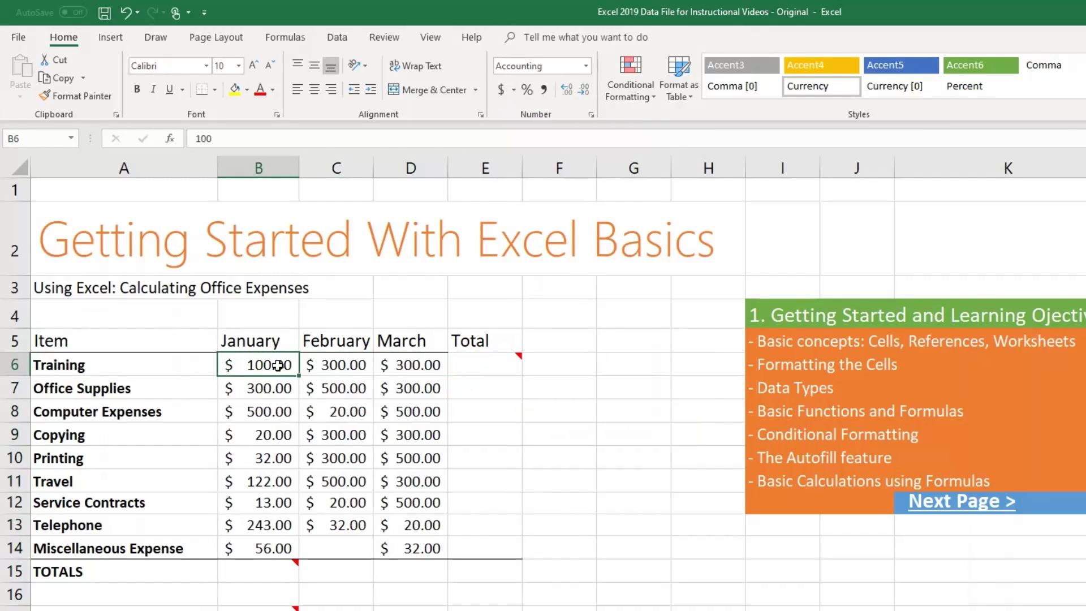
left_click(481, 368)
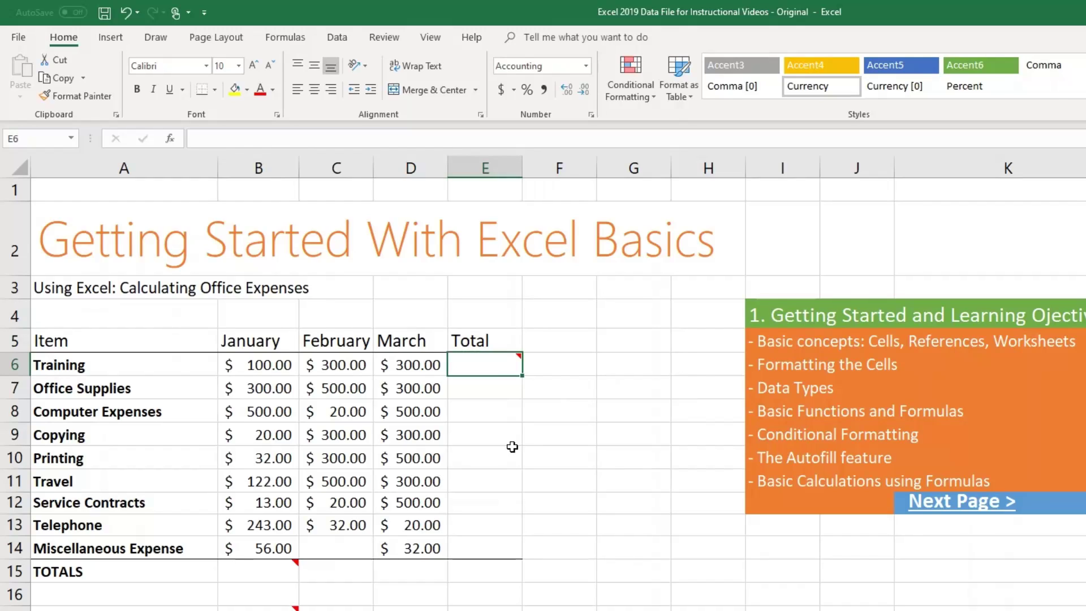
type("=")
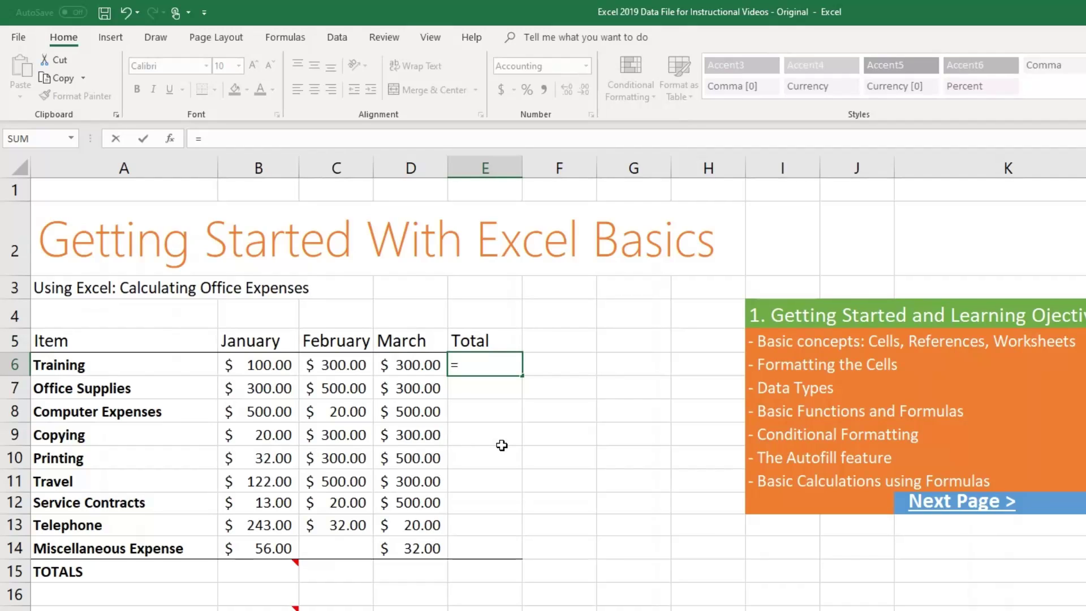
key("Escape")
left_click(528, 421)
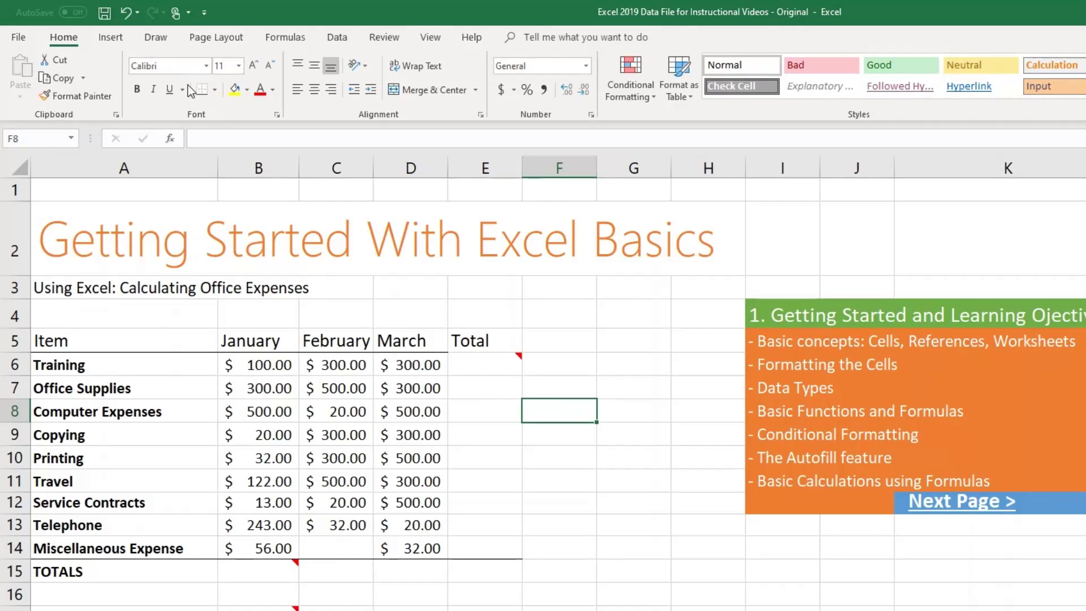
Step: Browse the function library's Financial, Logical, Lookup & Reference and Math & Trig categories
left_click(275, 38)
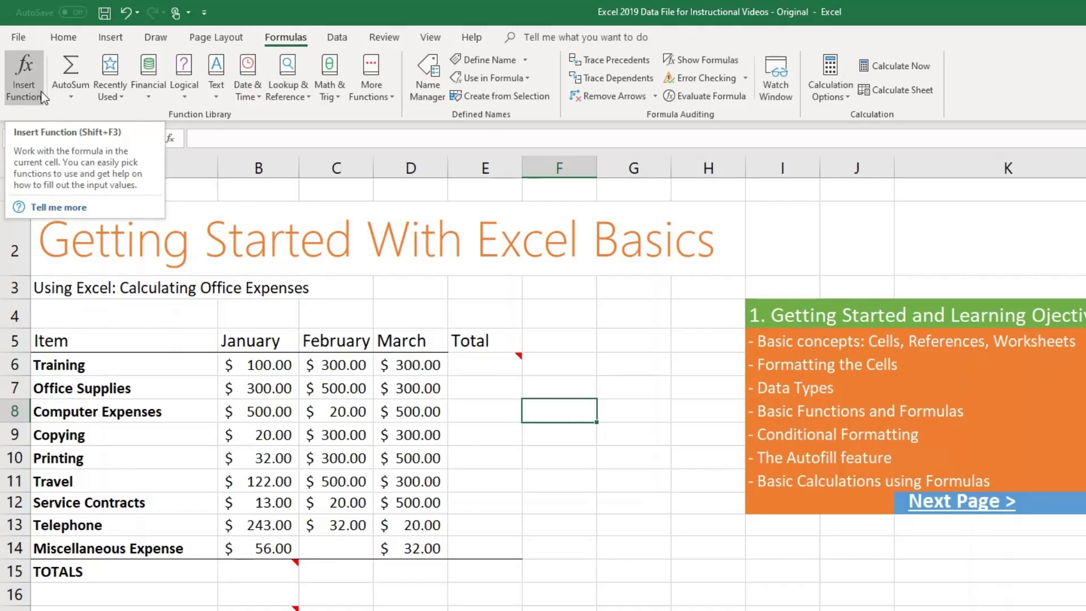
left_click(154, 98)
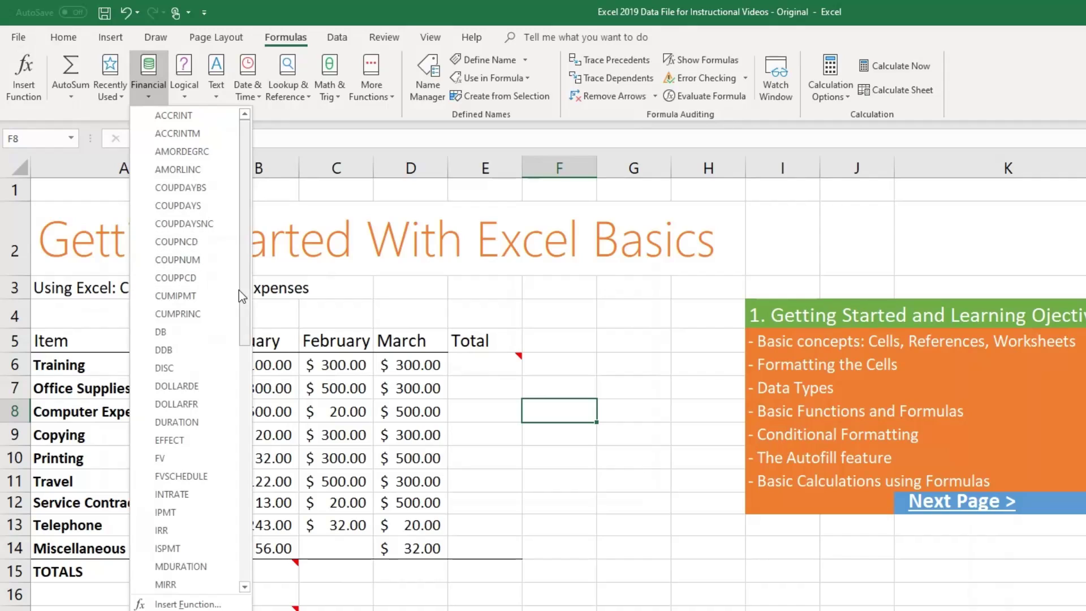
scroll(247, 309, "down", 5)
left_click(192, 96)
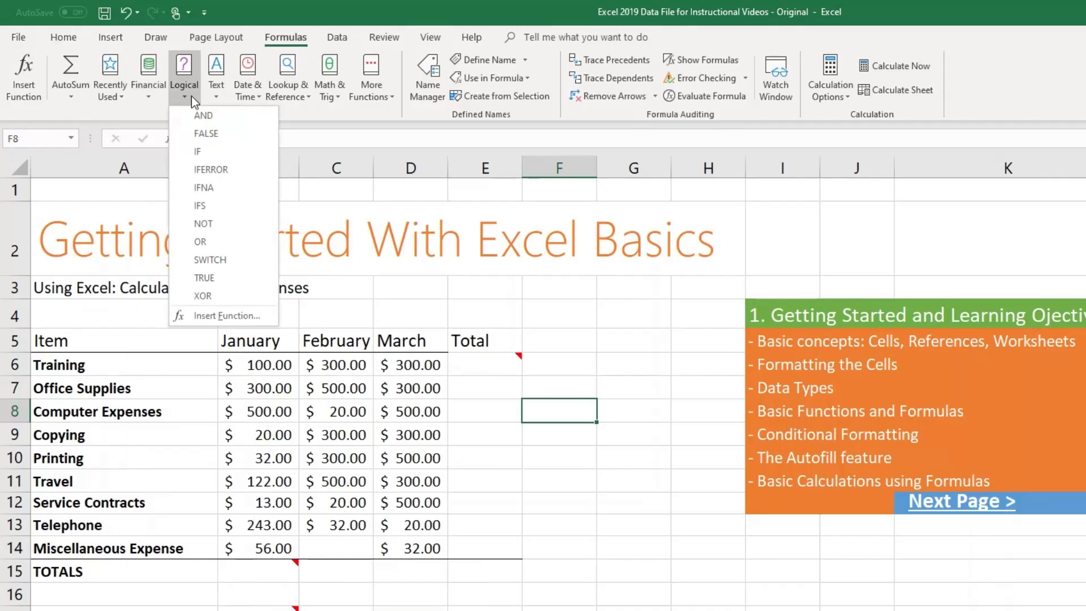
left_click(287, 85)
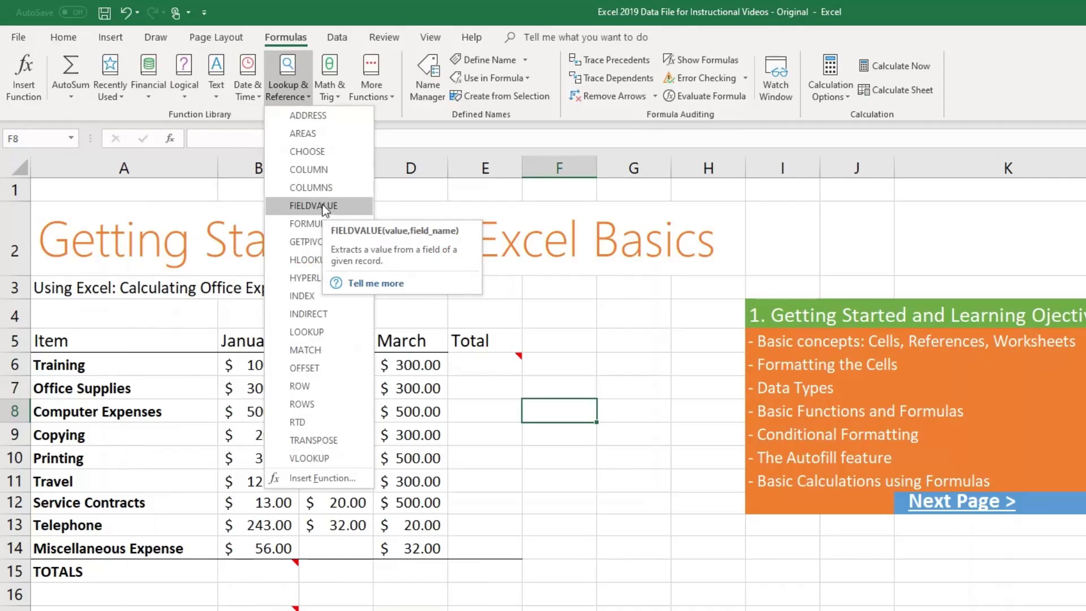
left_click(334, 98)
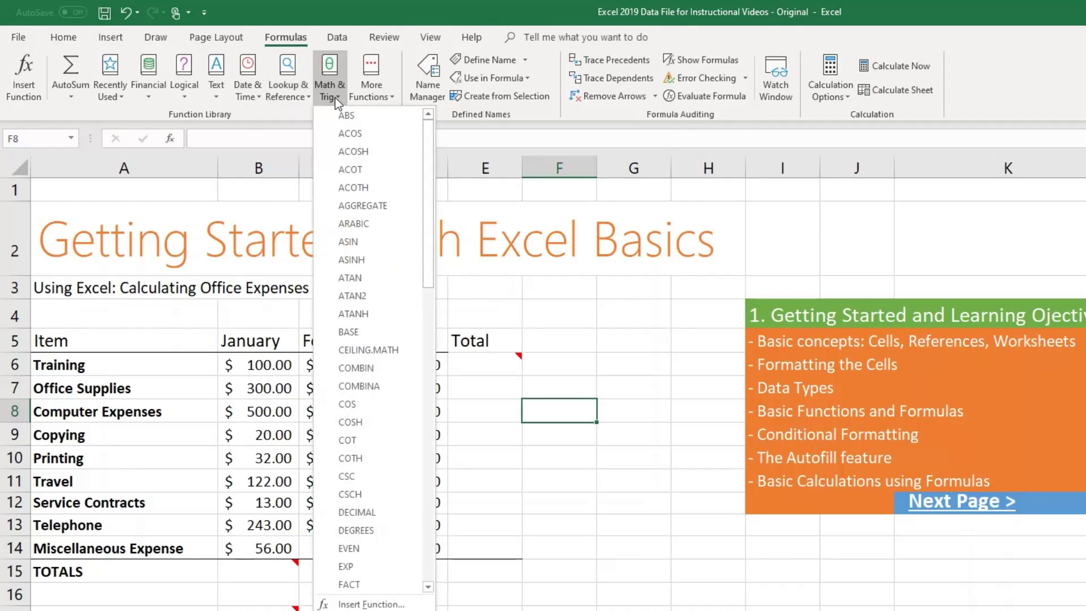
left_click(385, 91)
Step: View the complete function list in Insert Function by choosing the All category, and close it without inserting anything
left_click(29, 77)
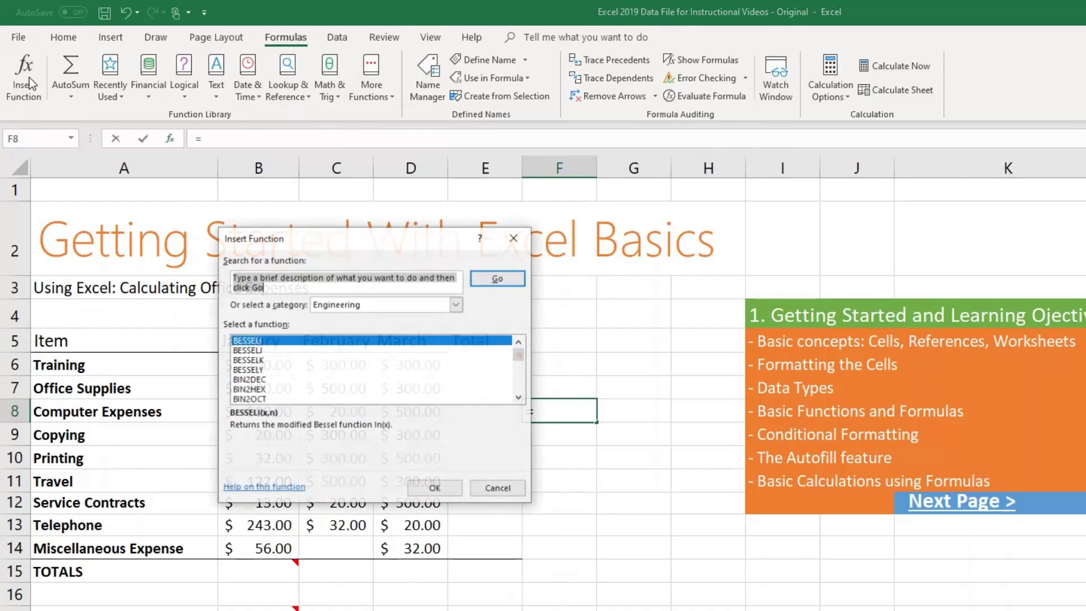
left_click(354, 311)
left_click(337, 328)
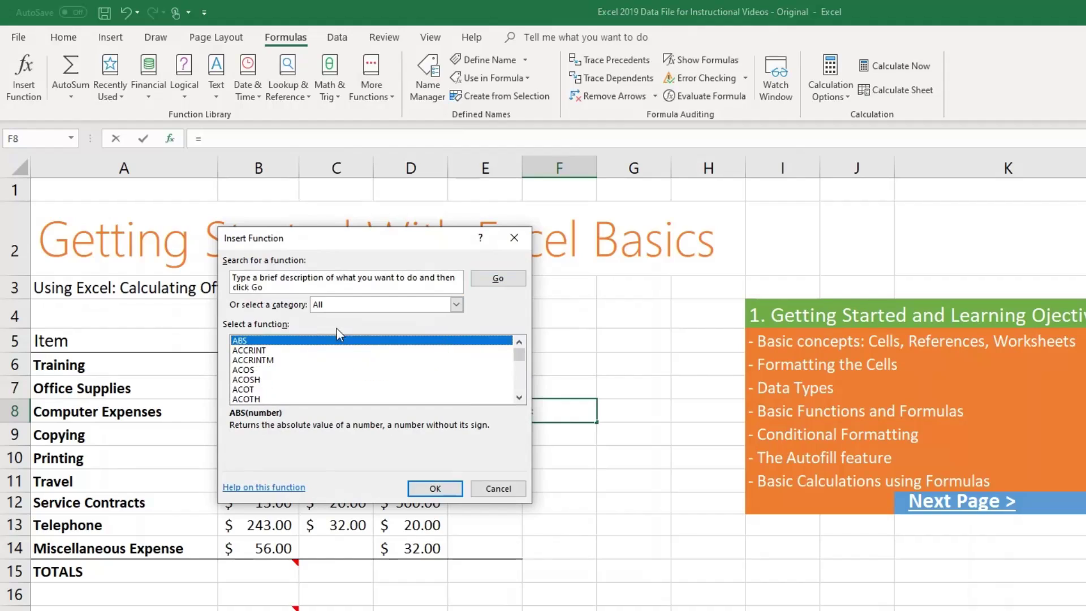
mouse_move(522, 355)
left_mouse_down()
mouse_move(521, 399)
mouse_move(517, 354)
left_mouse_up()
left_click(278, 287)
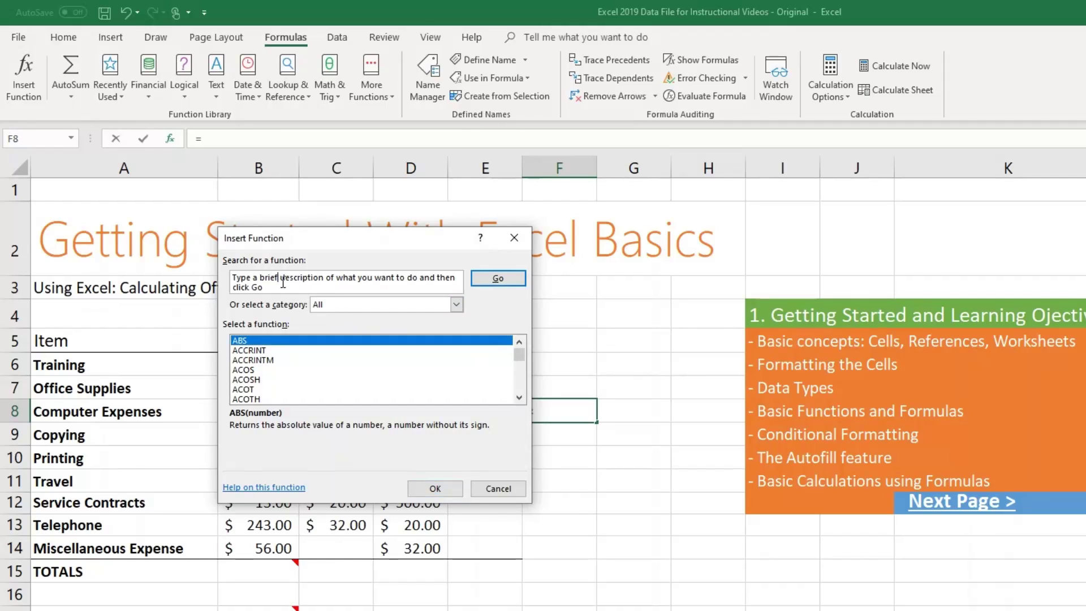
left_click(489, 495)
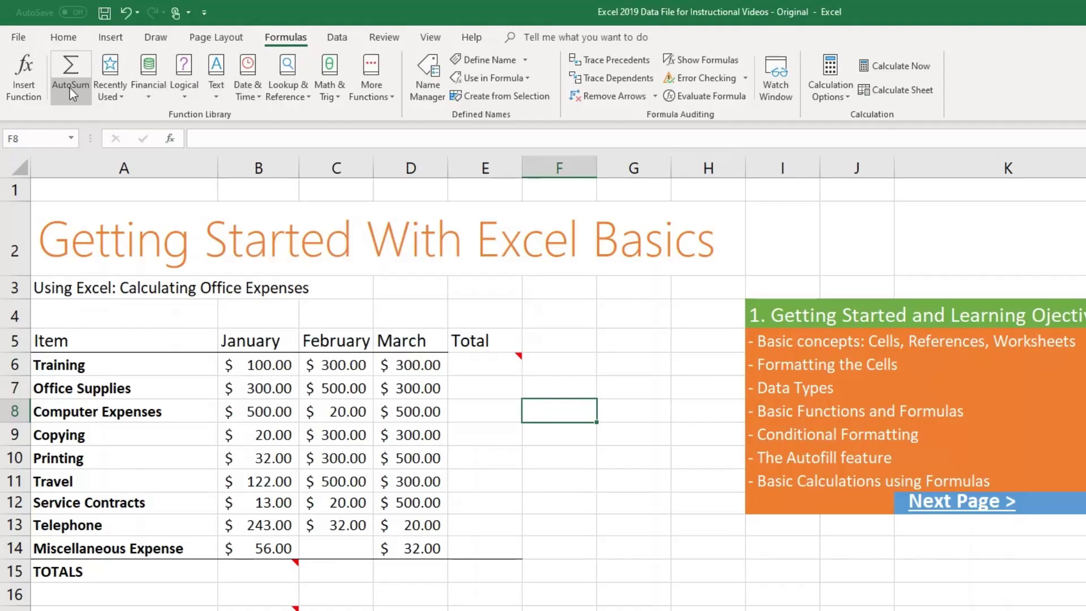
Step: Search Insert Function for "sum", dismiss it without inserting, and select the Training row's Total cell E6
left_click(29, 96)
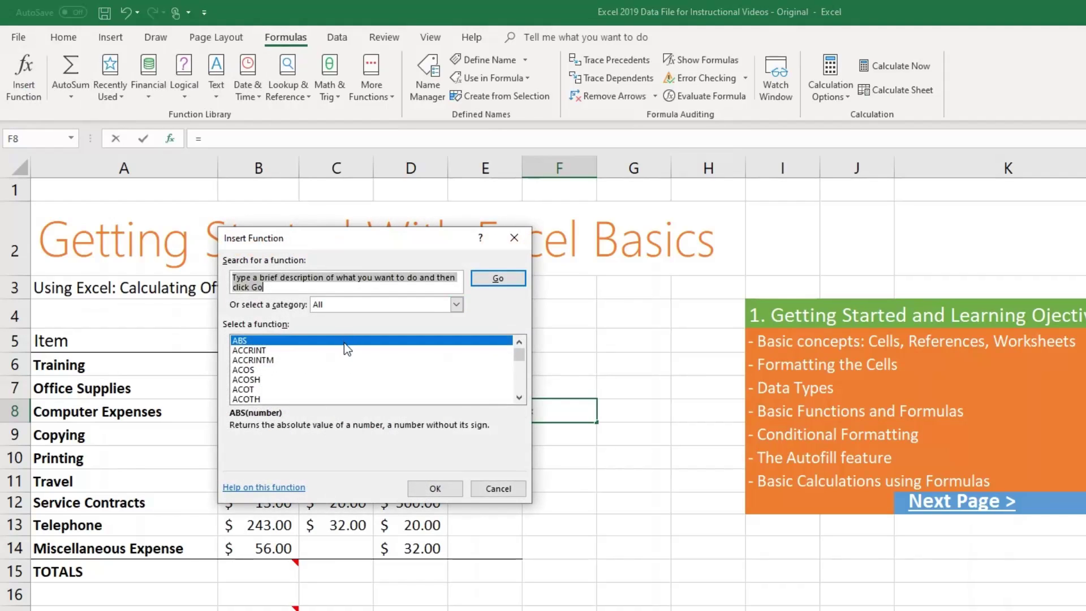
type("s")
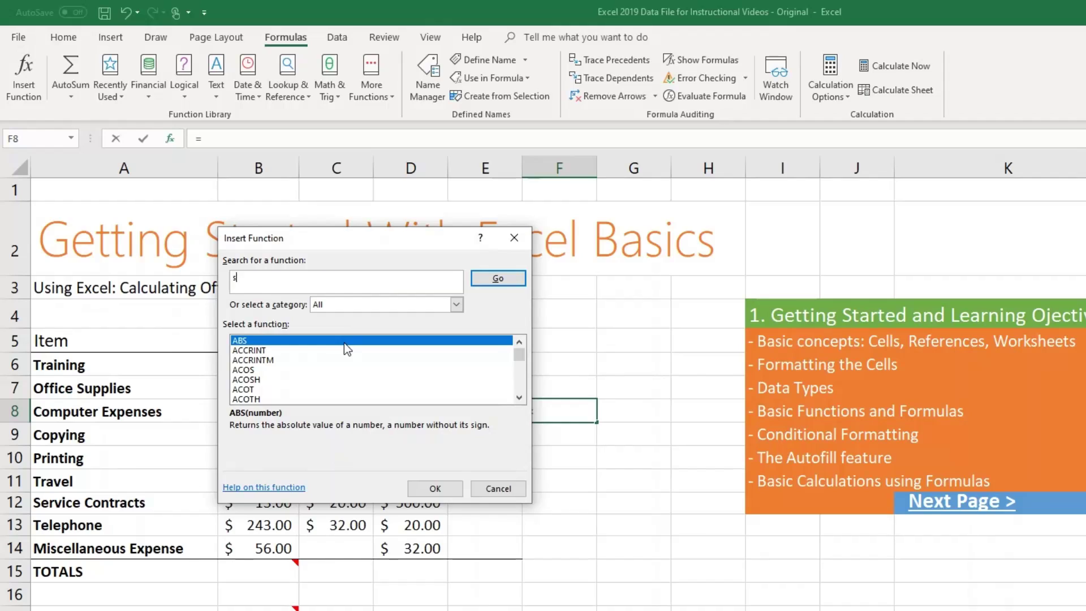
type("um")
key("Return")
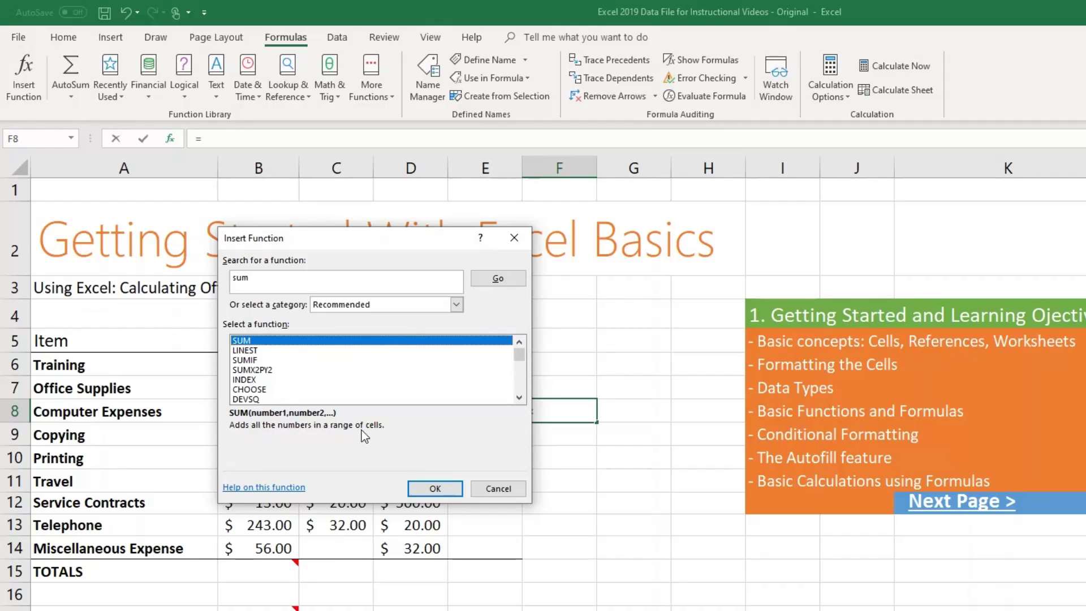
left_click(520, 488)
left_click(484, 368)
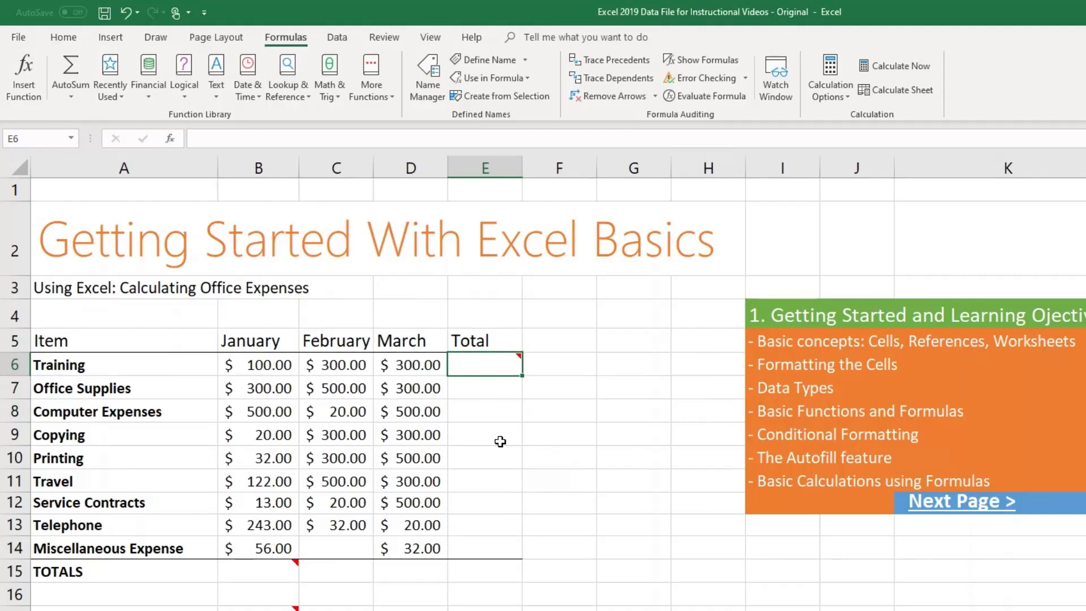
Step: Enter the formula =SUM(B6:D6) in E6 to total the Training row, and select the cell to check it
type("=sum")
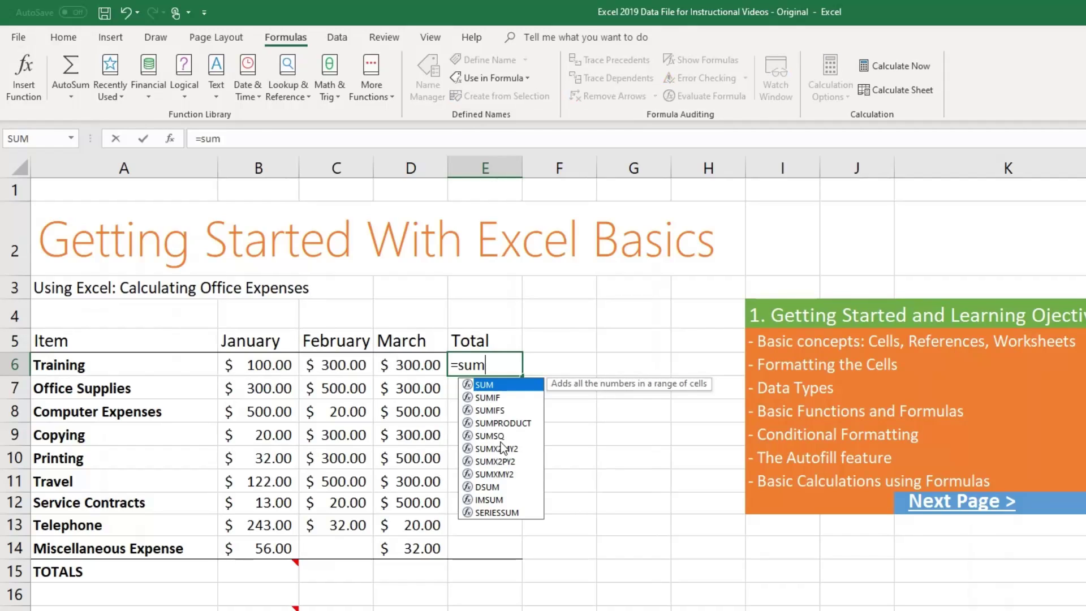
type("(")
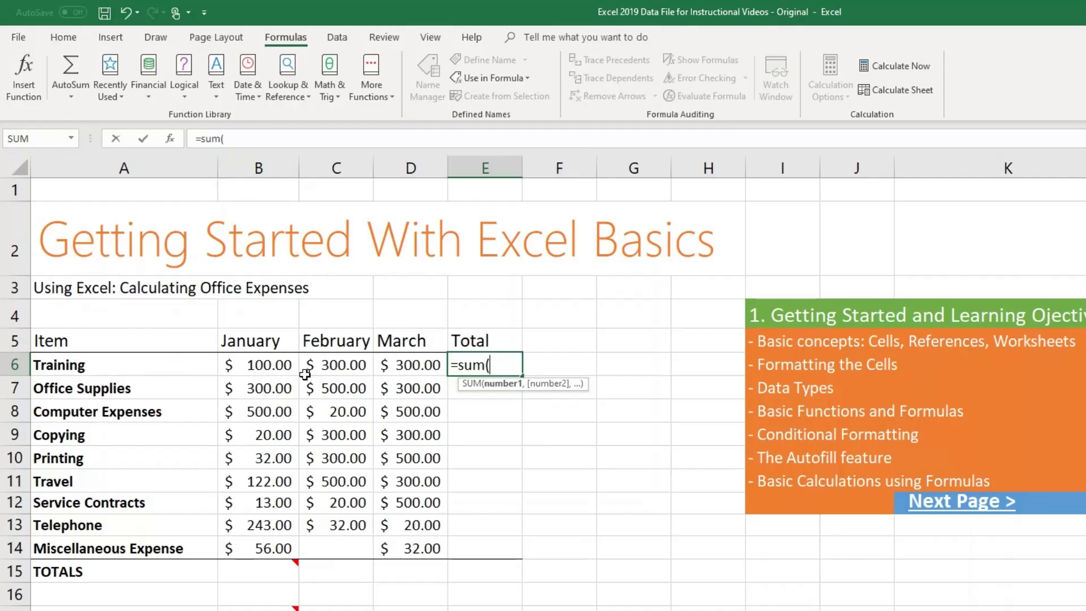
type("b6")
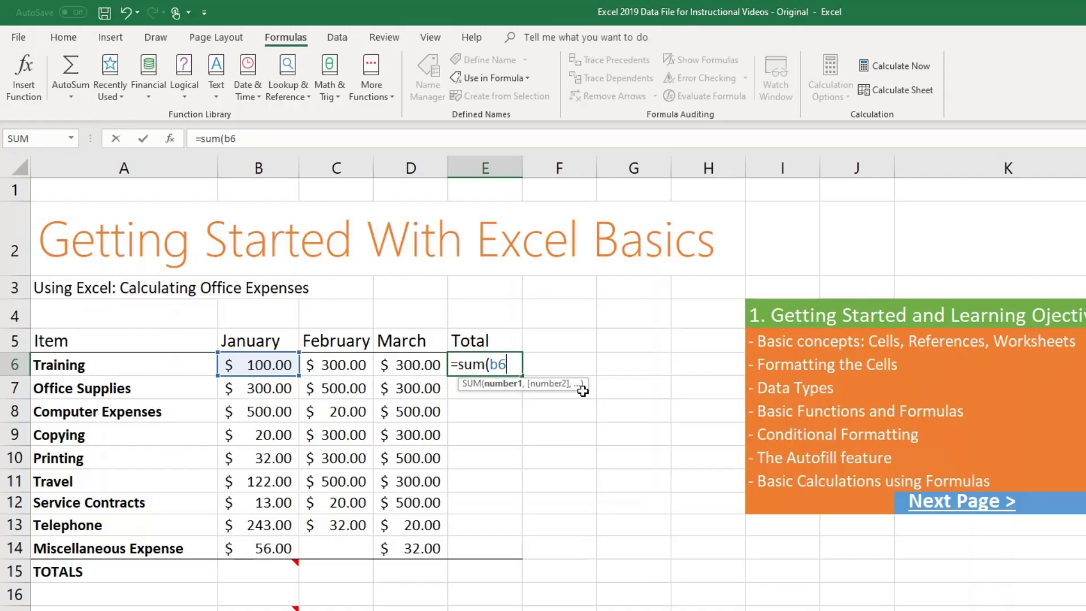
type(":d6")
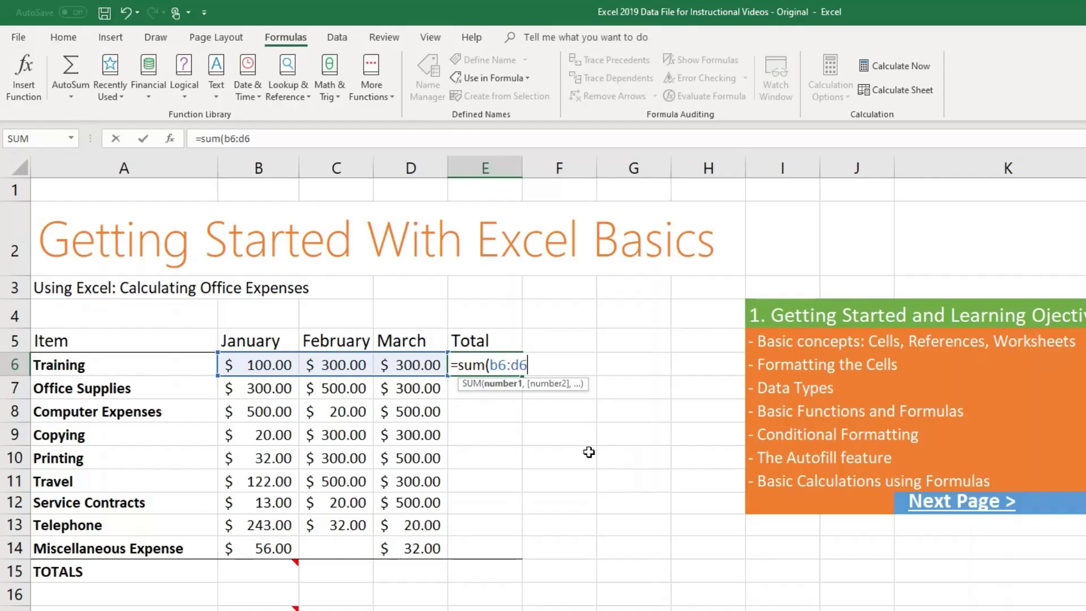
type(")")
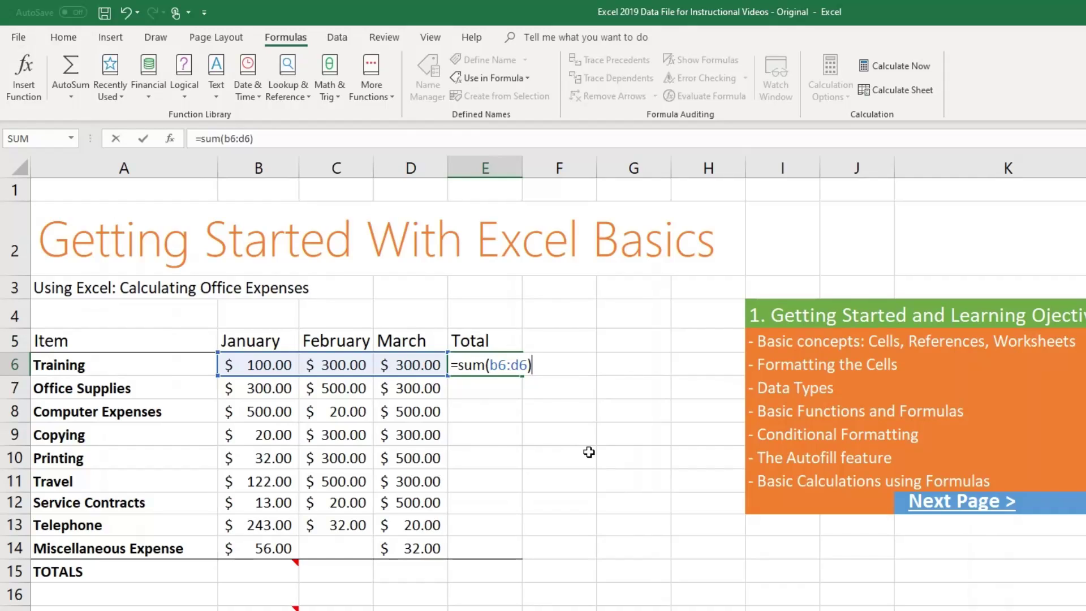
key("Return")
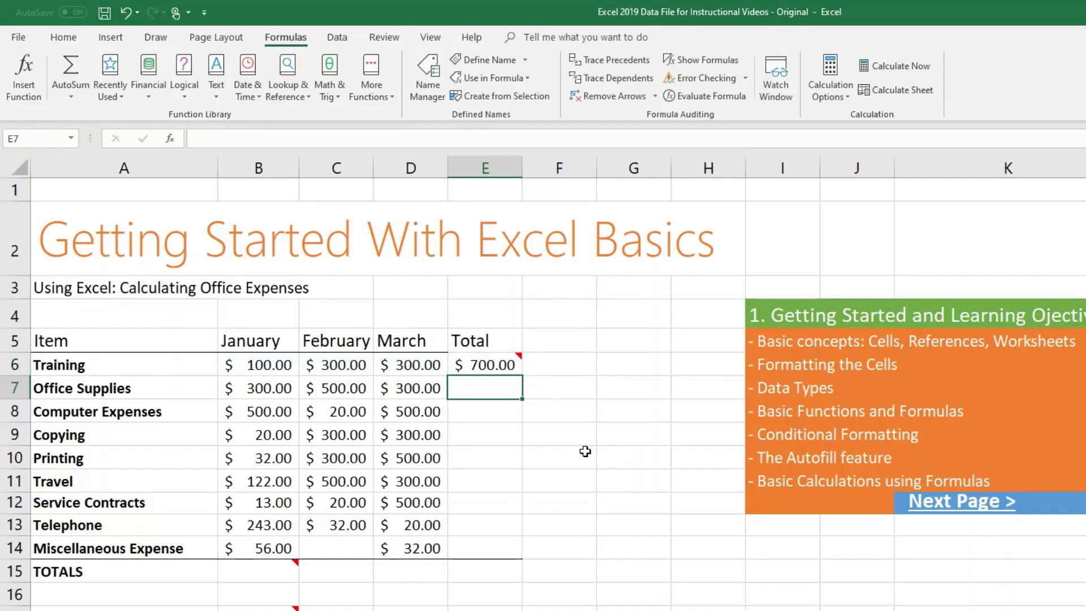
left_click(494, 367)
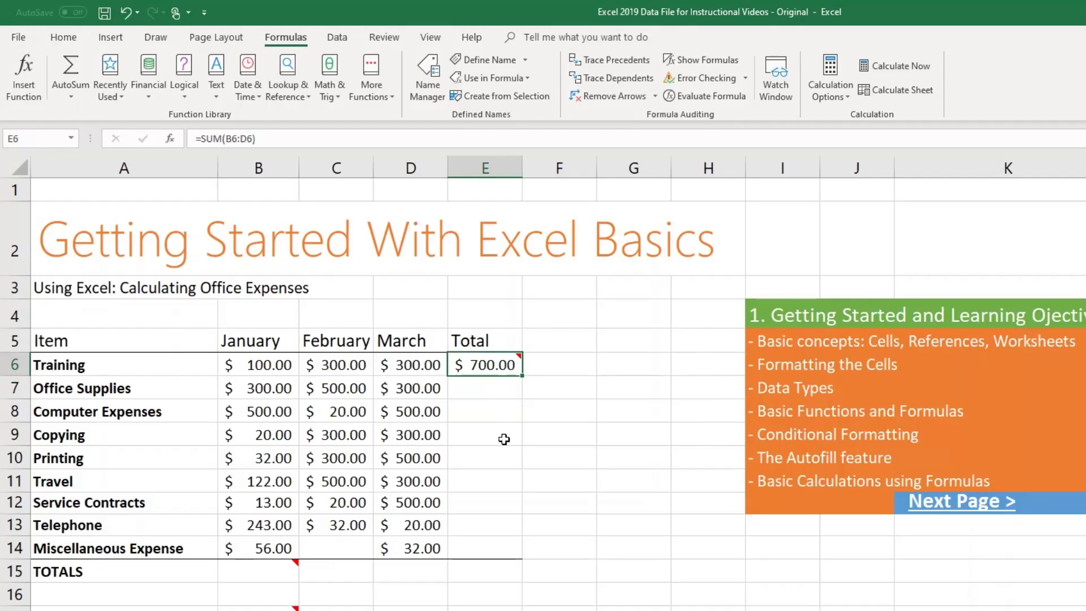
Step: Set the January Training expense in B6 to 250
left_click(274, 368)
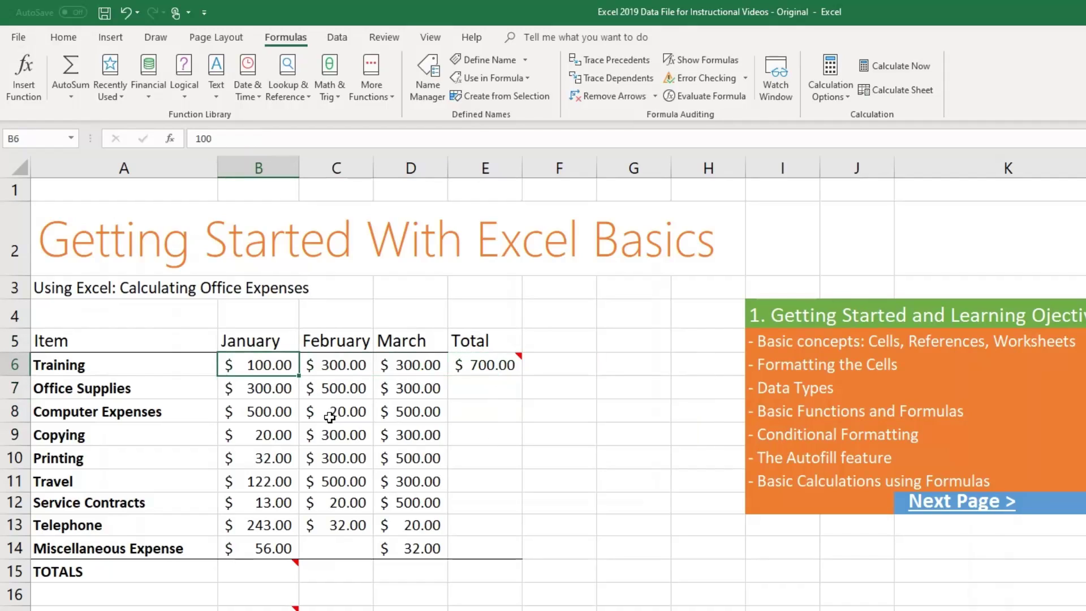
type("2")
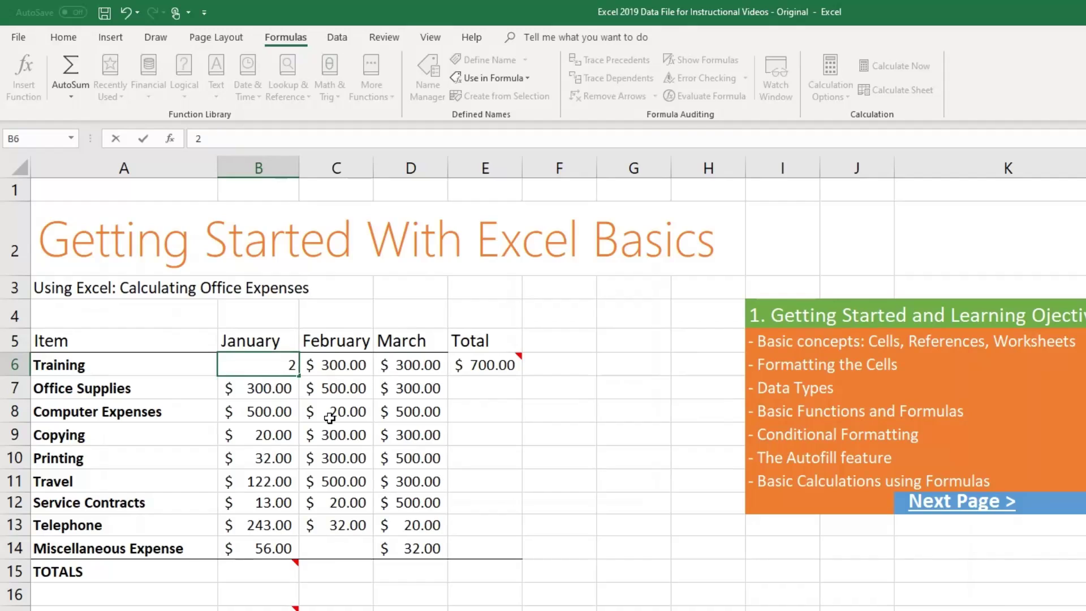
type("50")
key("Return")
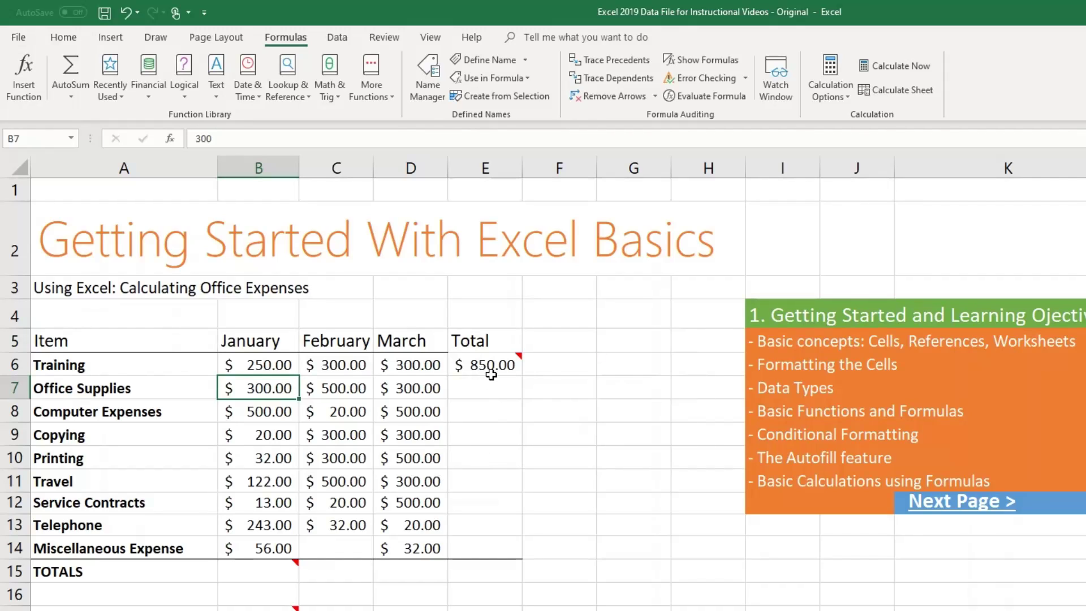
Step: Total the Office Supplies row in E7 with SUM, picking the range B7:D7 on the sheet, and reselect the cell
left_click(481, 395)
type("=")
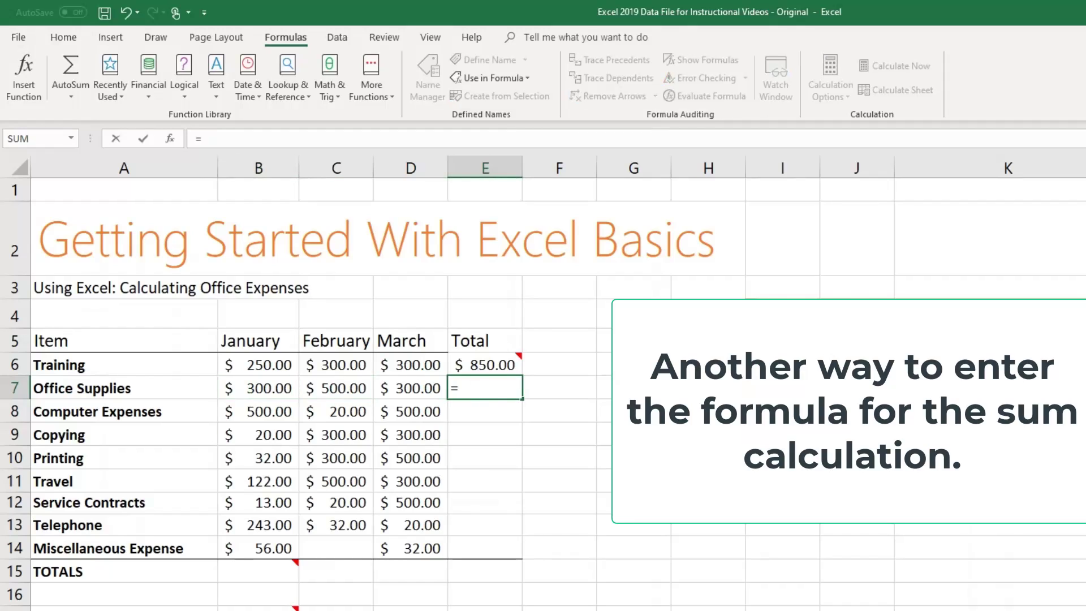
type("SUM(")
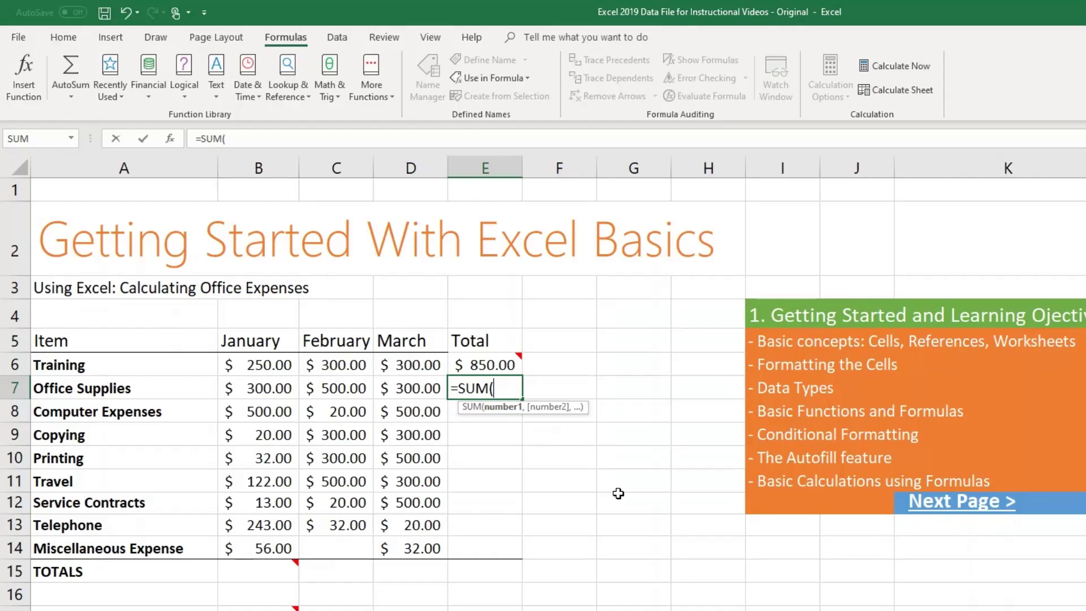
left_click(273, 390)
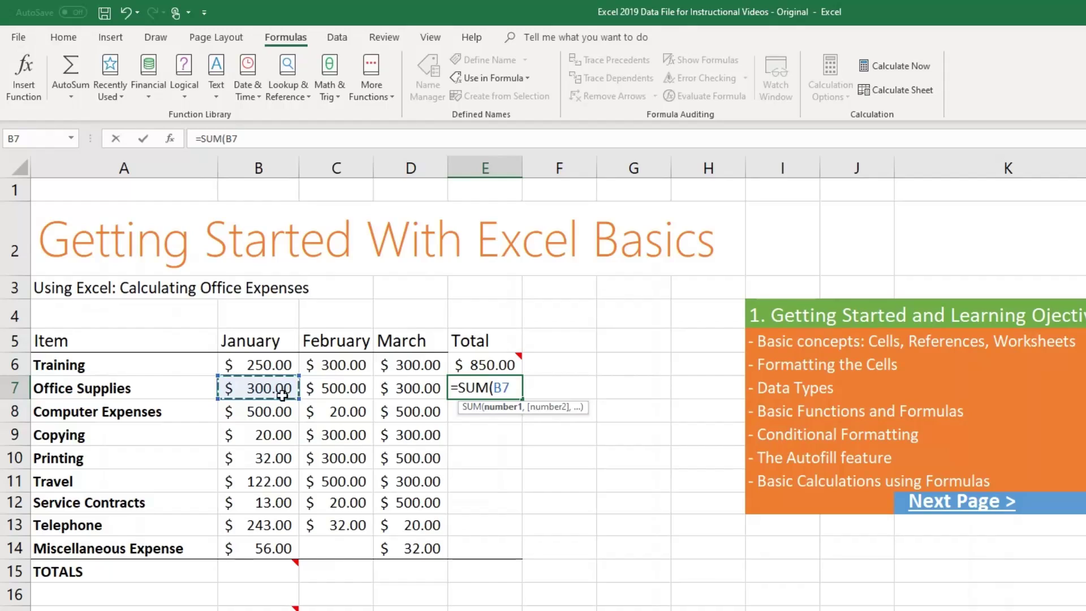
left_click_drag(273, 390, 402, 400)
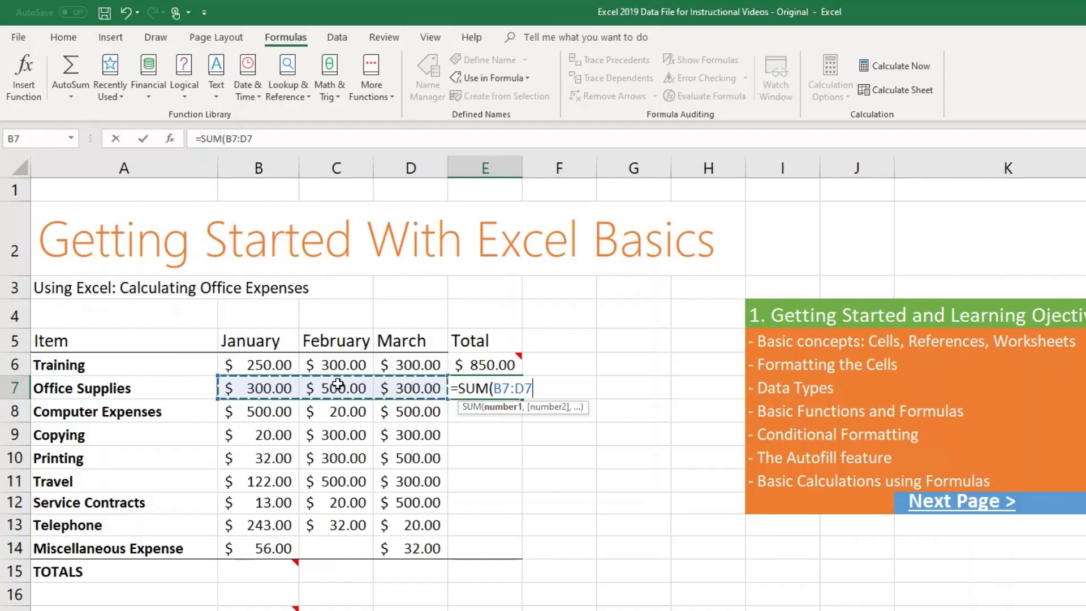
key("Return")
left_click(509, 392)
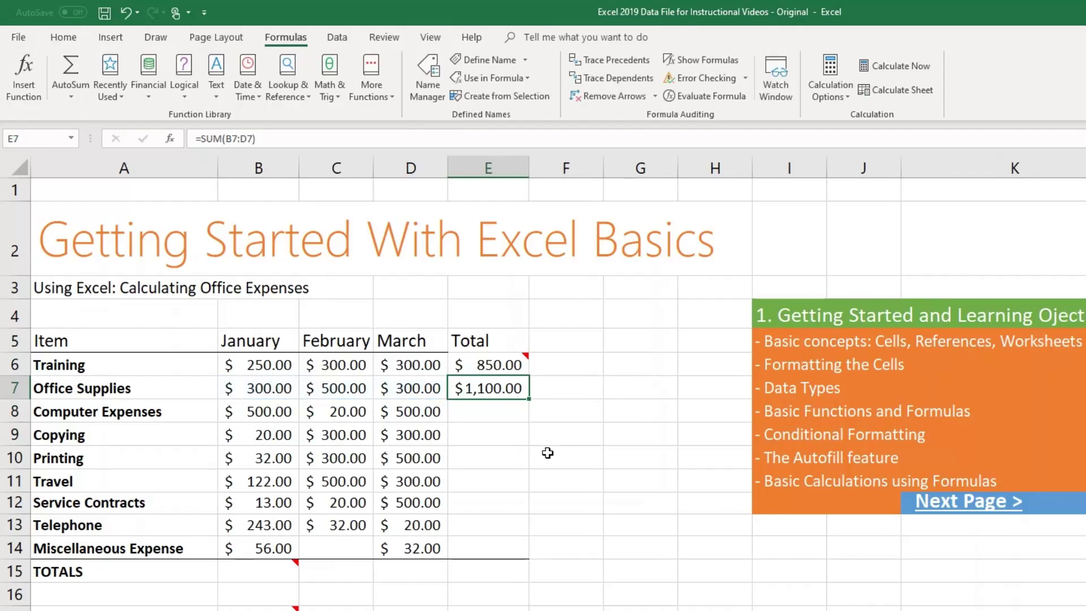
Step: Clear the formulas from the Total cells E6:E8
left_click(512, 415)
left_click(72, 40)
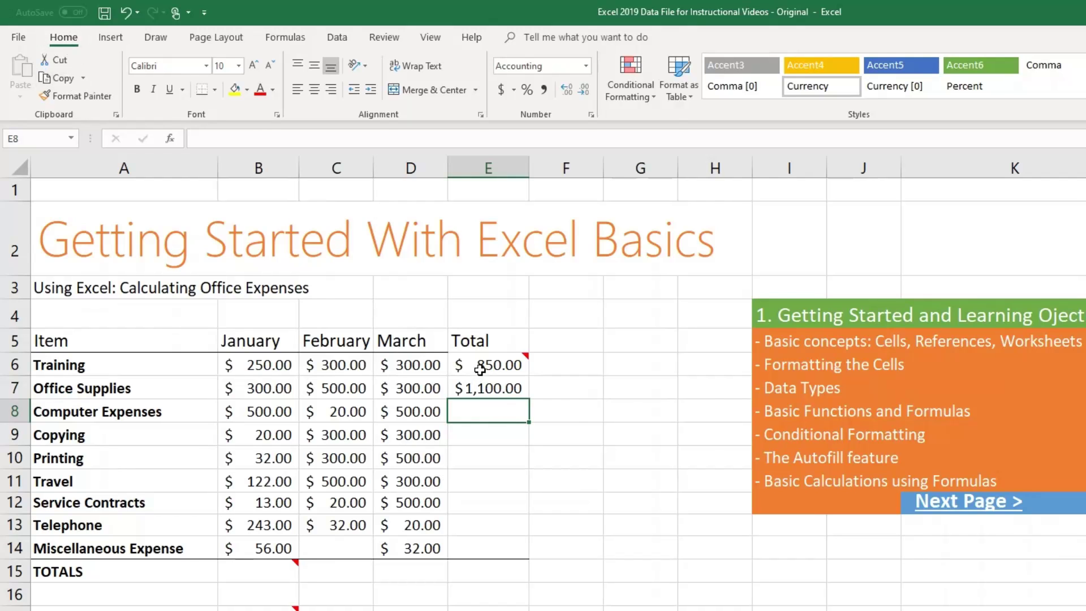
left_click_drag(491, 367, 488, 405)
key("Delete")
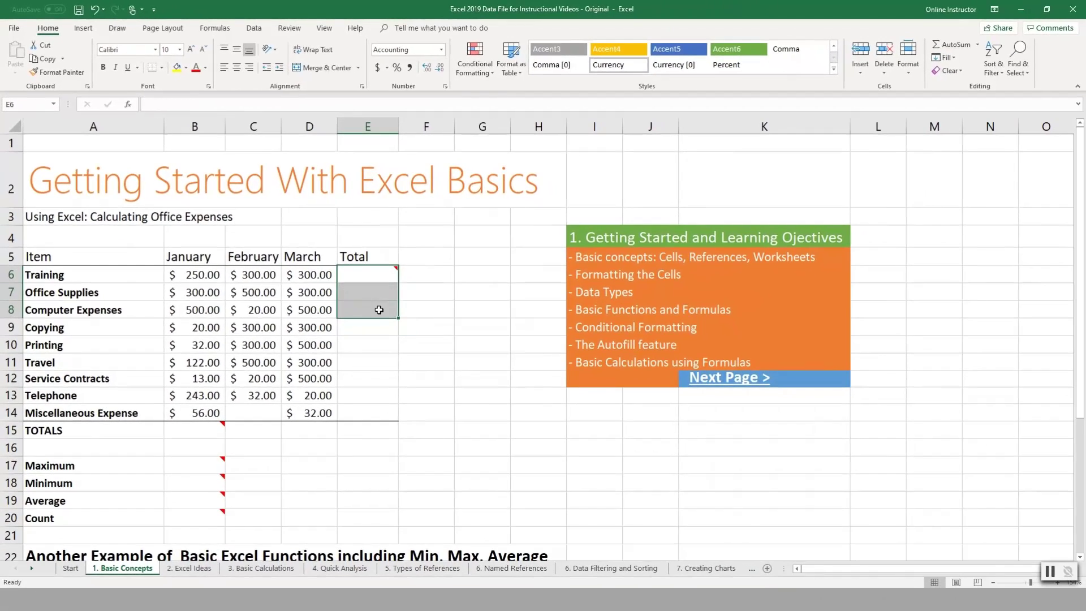
left_click(478, 438)
Step: Total the Training row in E6 with AutoSum over B6:D6
left_click(363, 280)
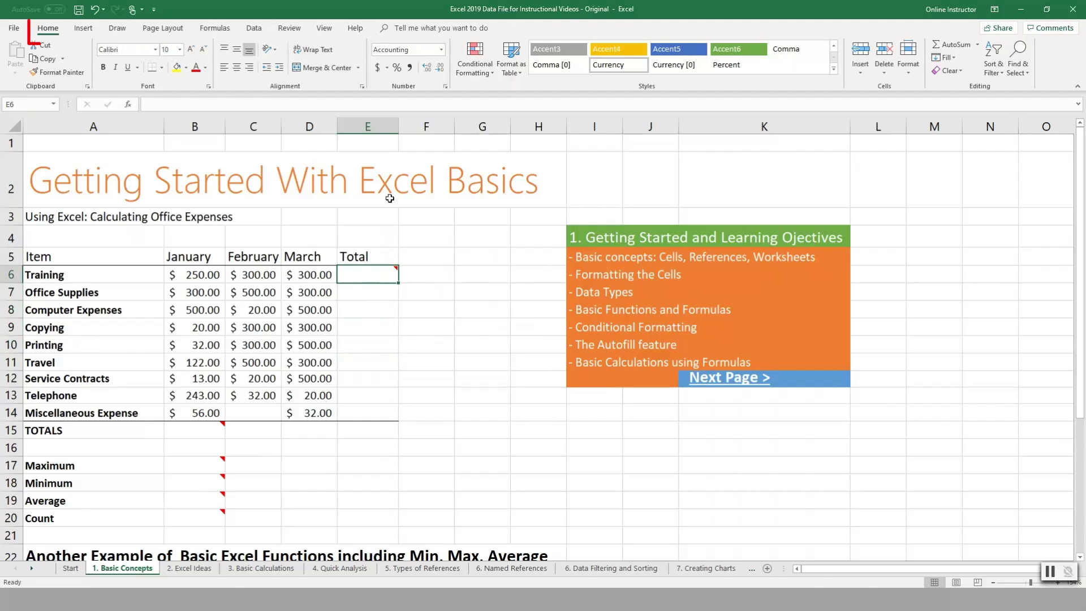
left_click(958, 46)
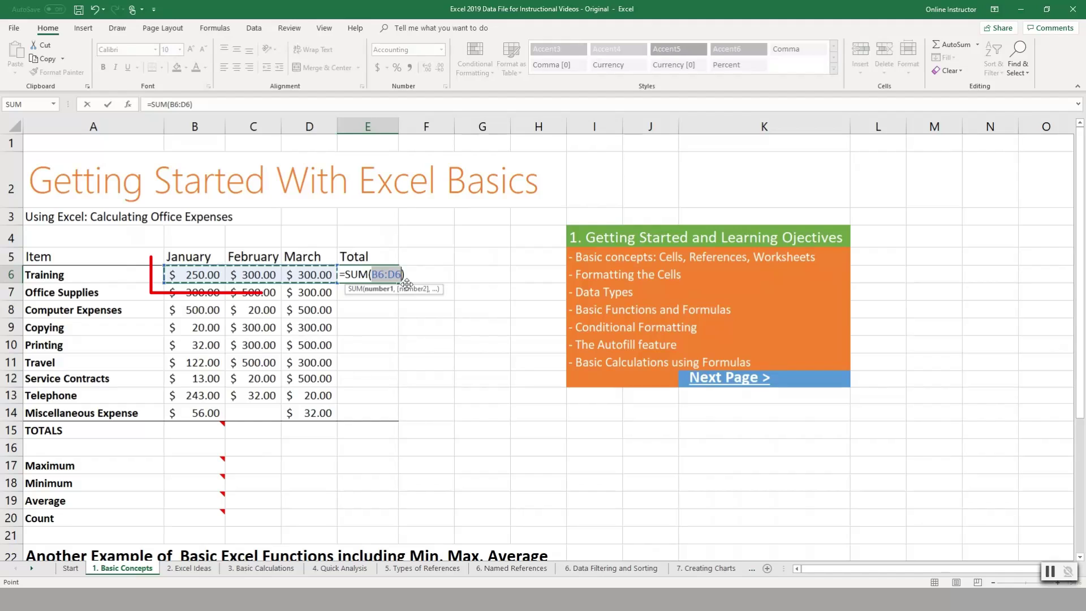
key("Return")
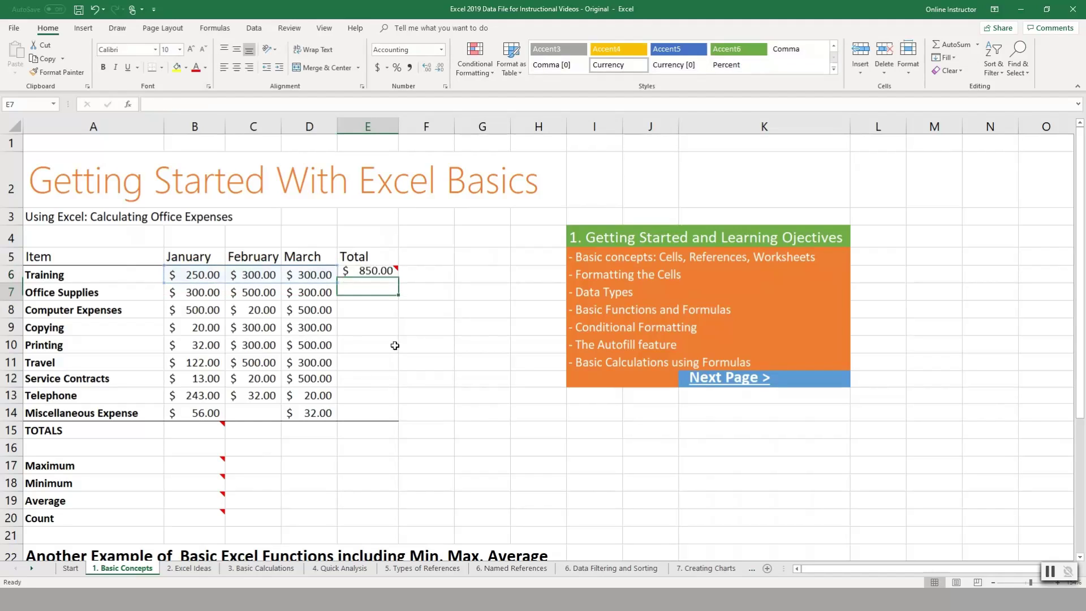
left_click(190, 435)
left_click(253, 430)
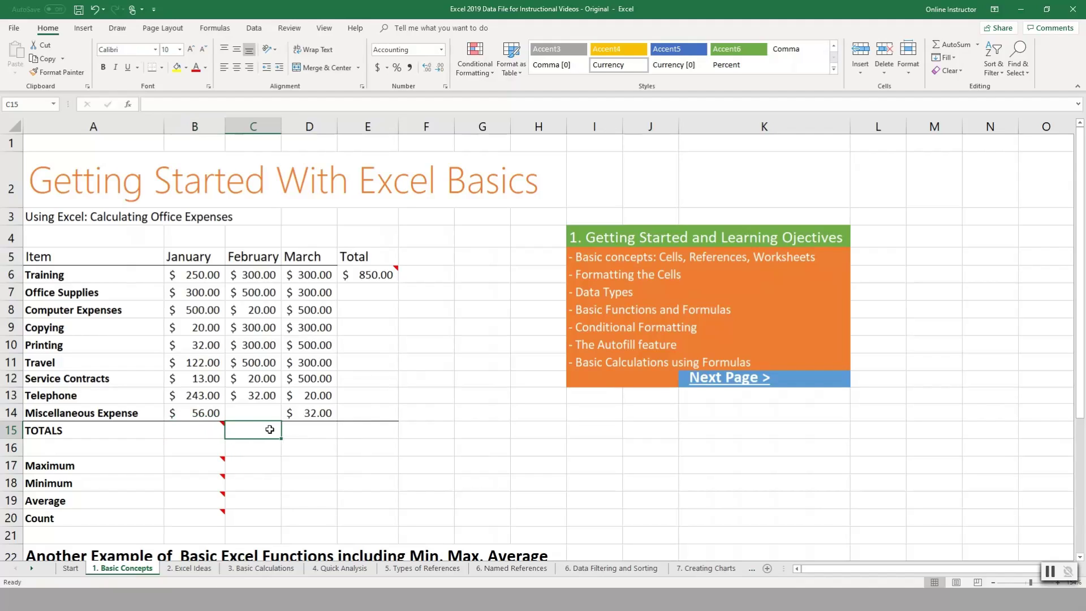
left_click(952, 44)
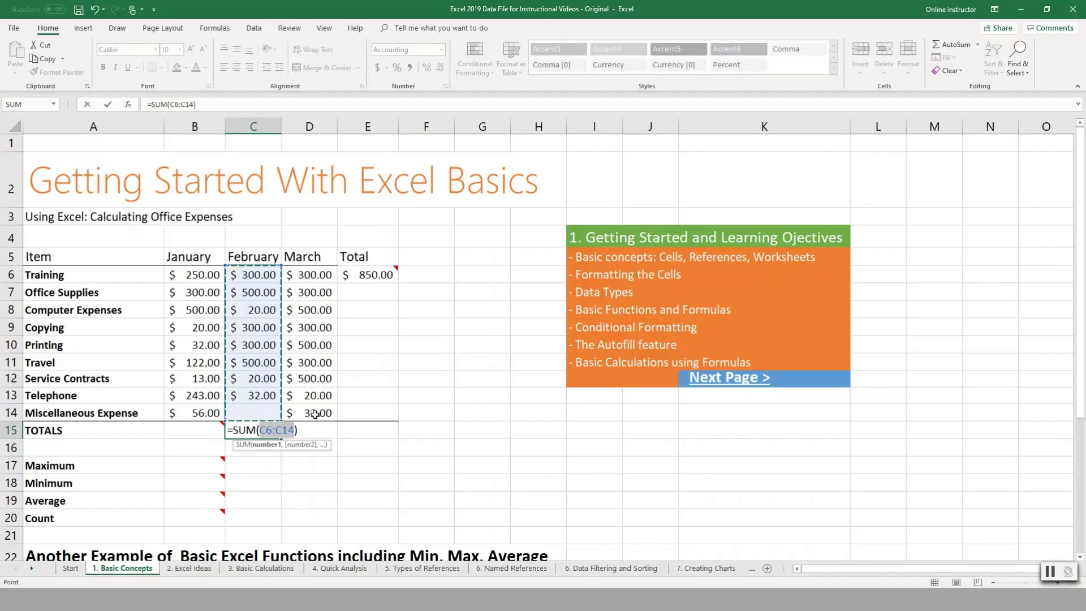
left_click(359, 292)
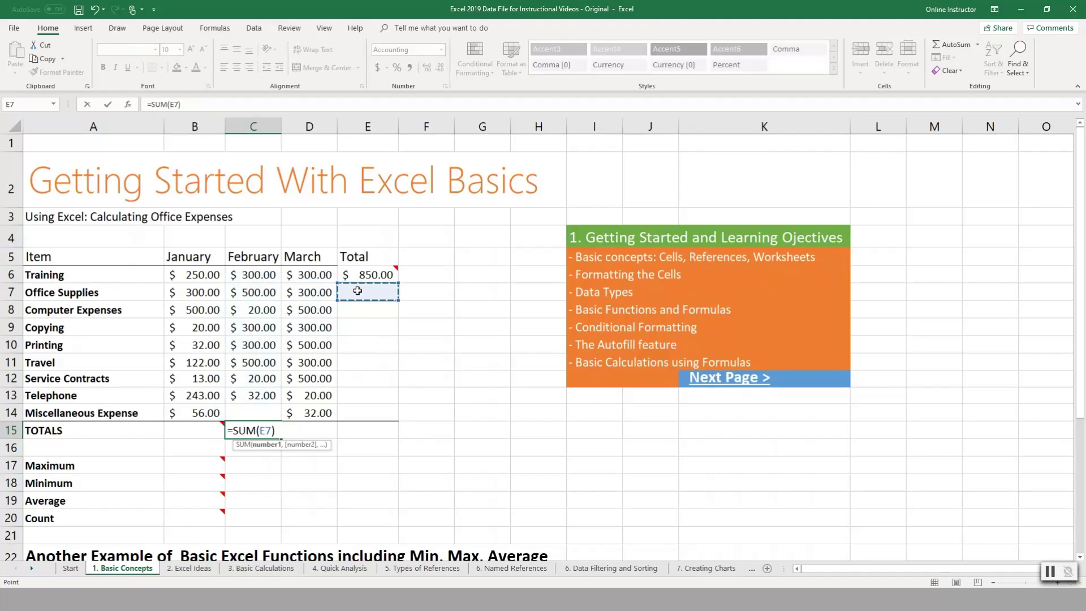
key("Escape")
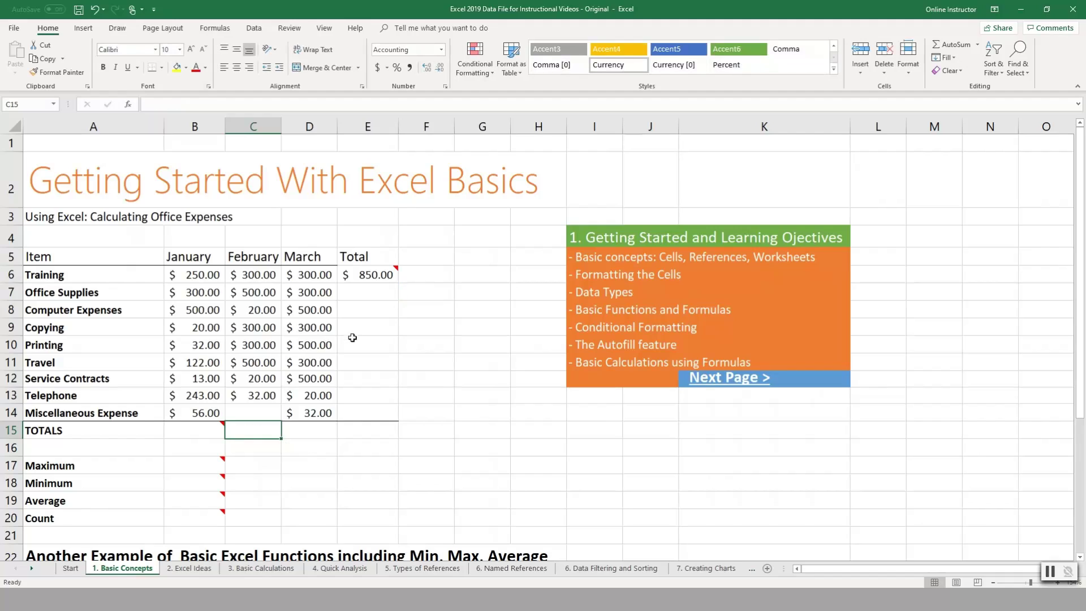
left_click(373, 296)
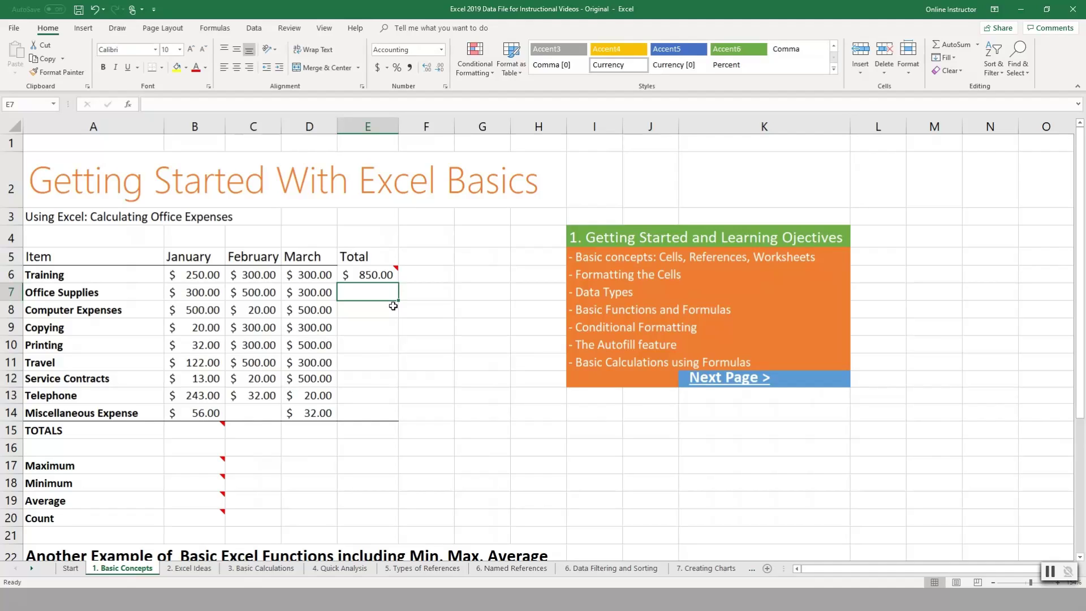
Step: Total the January expenses in the TOTALS row, cell B15, with the SUM function
left_click(213, 425)
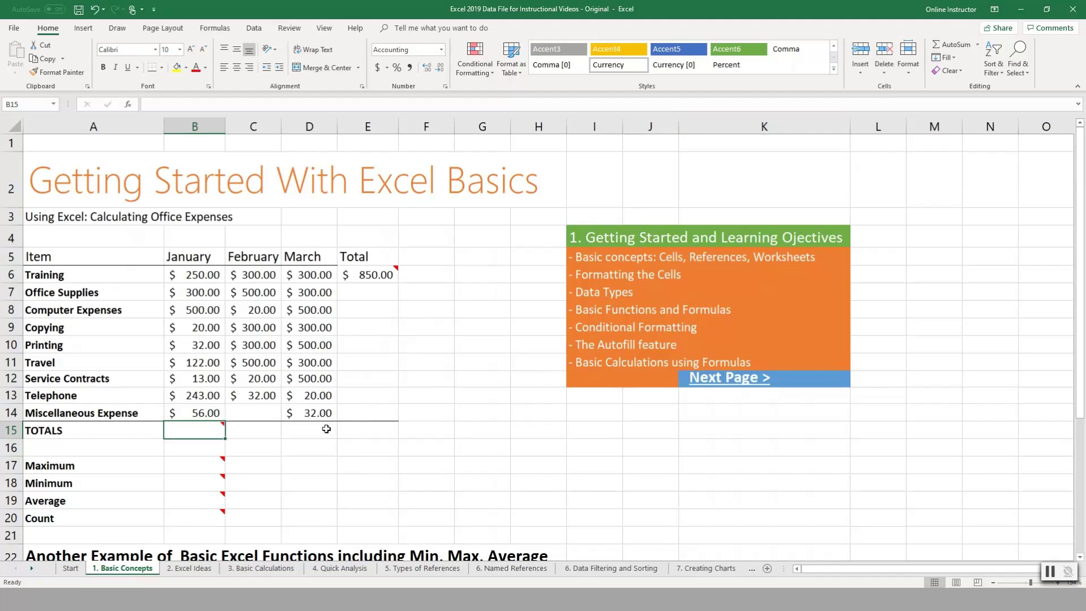
type("=sum")
key("Tab")
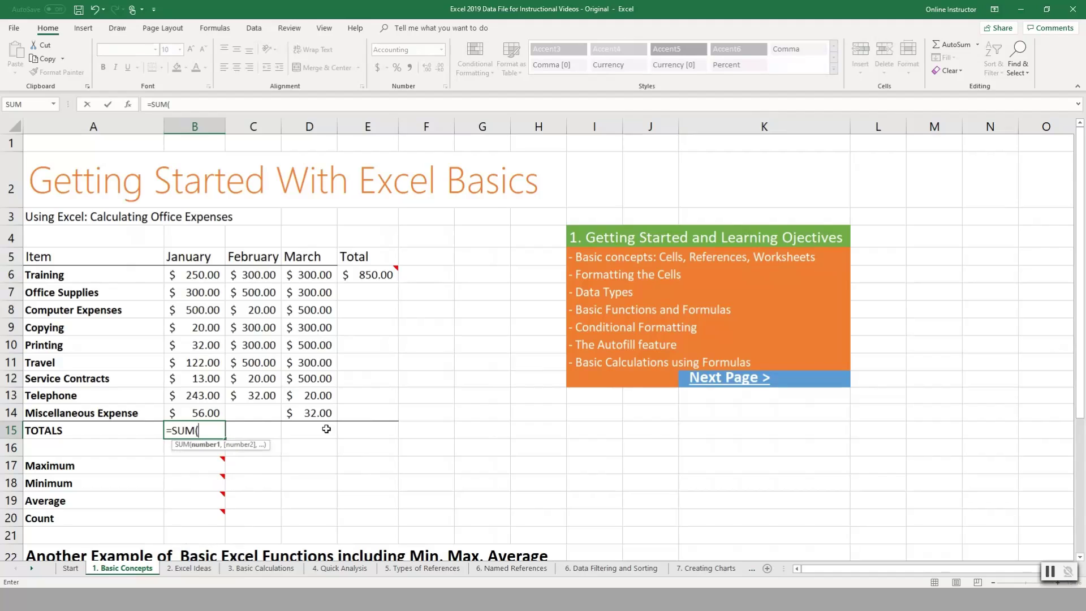
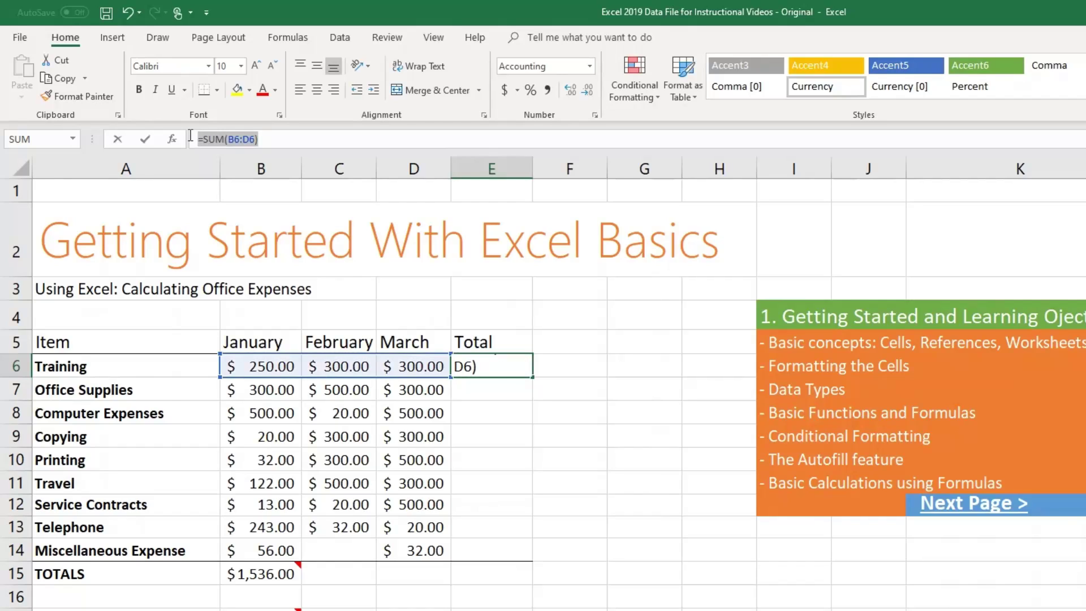
Step: Review the Training total's formula in E6 and fill it down the Total column through E14
left_click(268, 139)
left_click_drag(265, 138, 193, 138)
key("Escape")
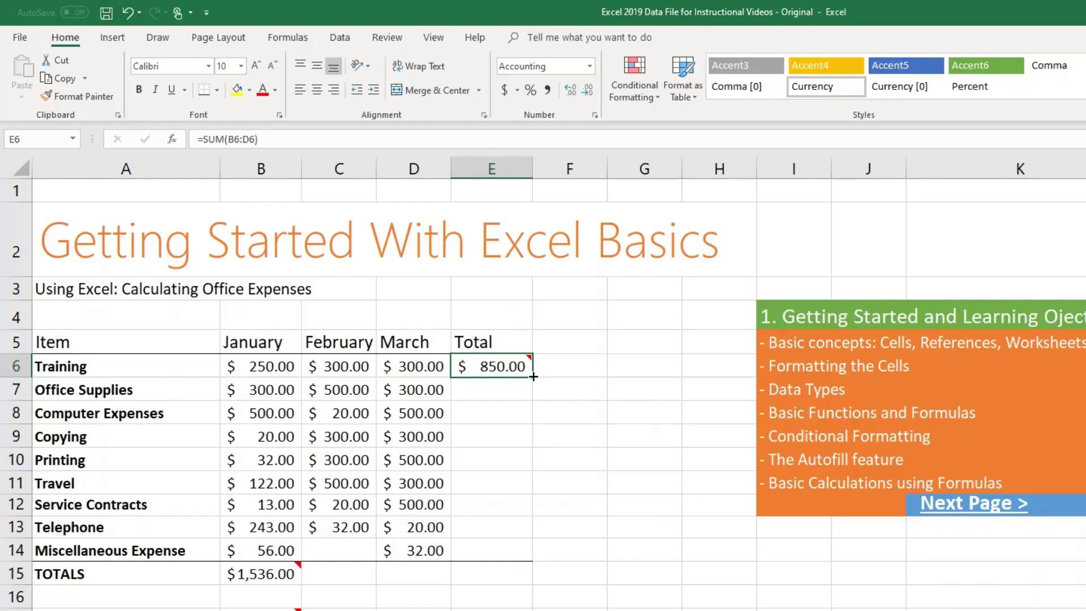
left_click_drag(533, 376, 534, 563)
Step: Spot-check the SUM formulas filled down the Total column, including the cell references used in E12
left_click(494, 441)
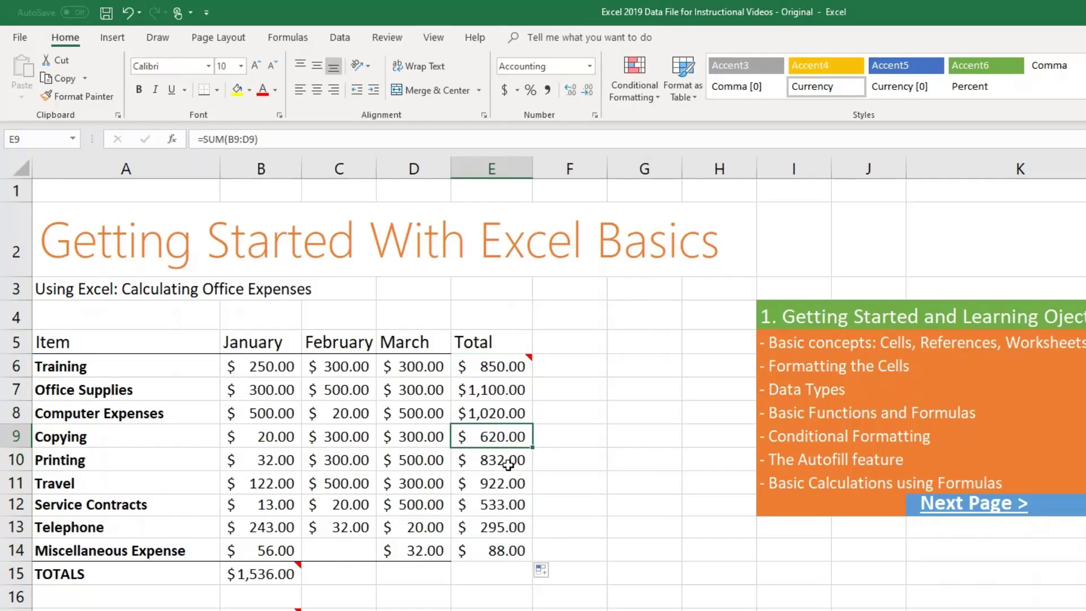
left_click(507, 463)
left_click(508, 491)
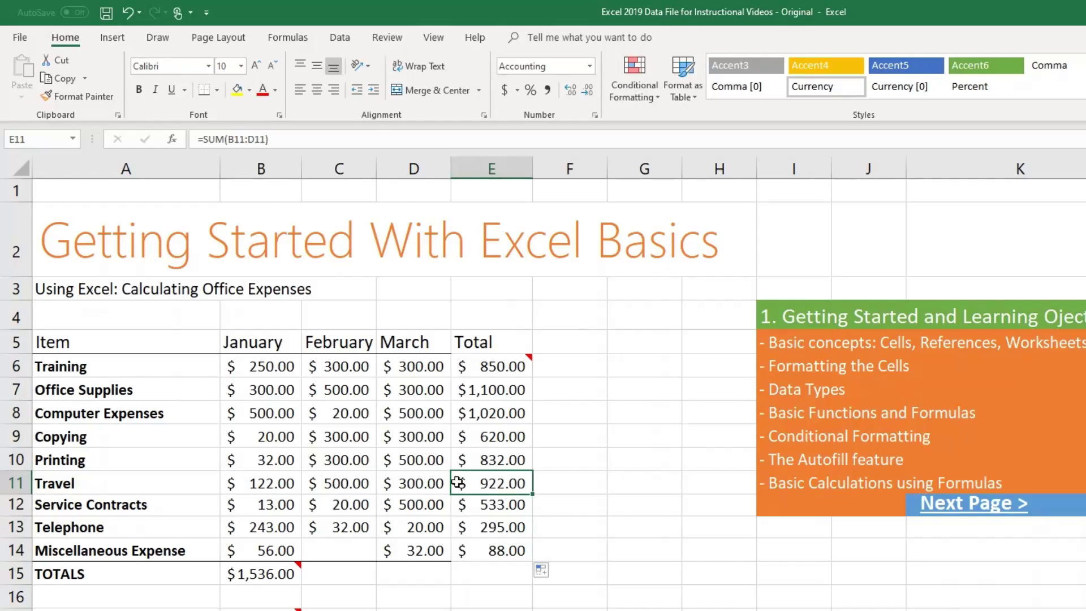
key("Down")
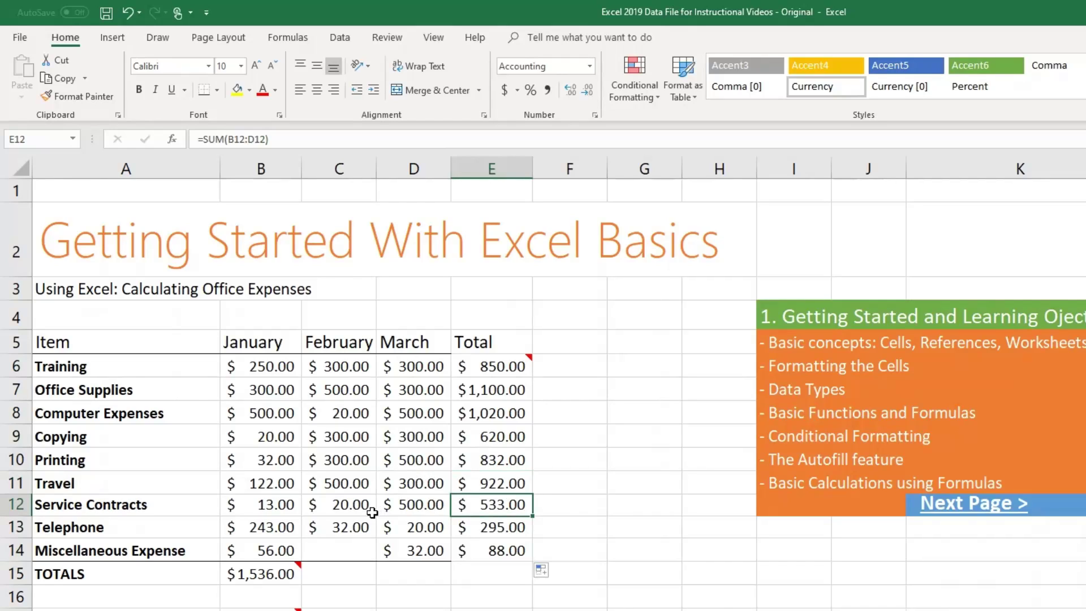
left_click(490, 415)
left_click(498, 476)
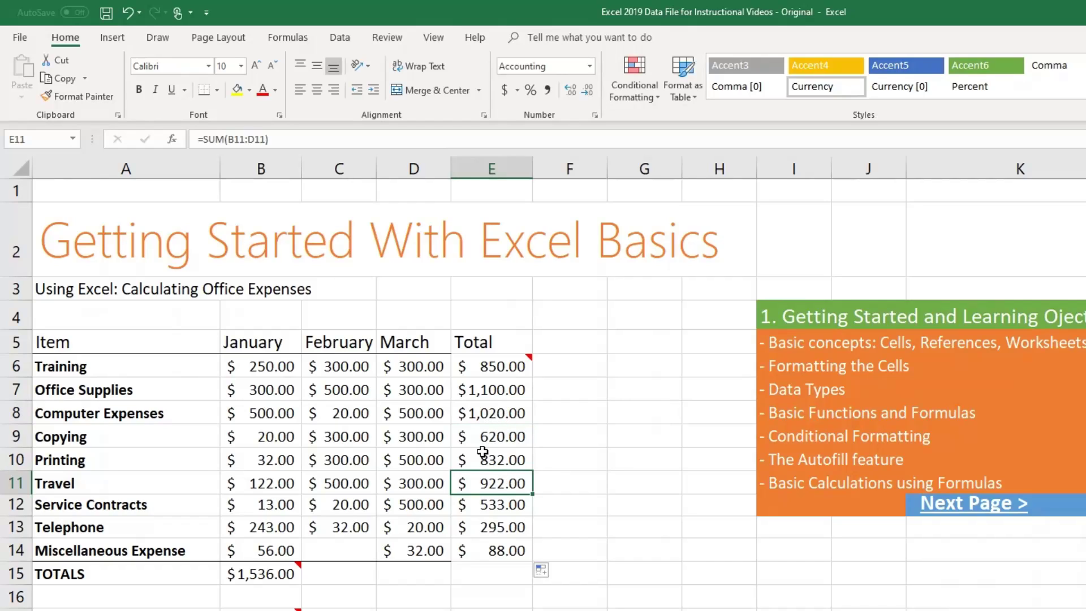
left_click(504, 506)
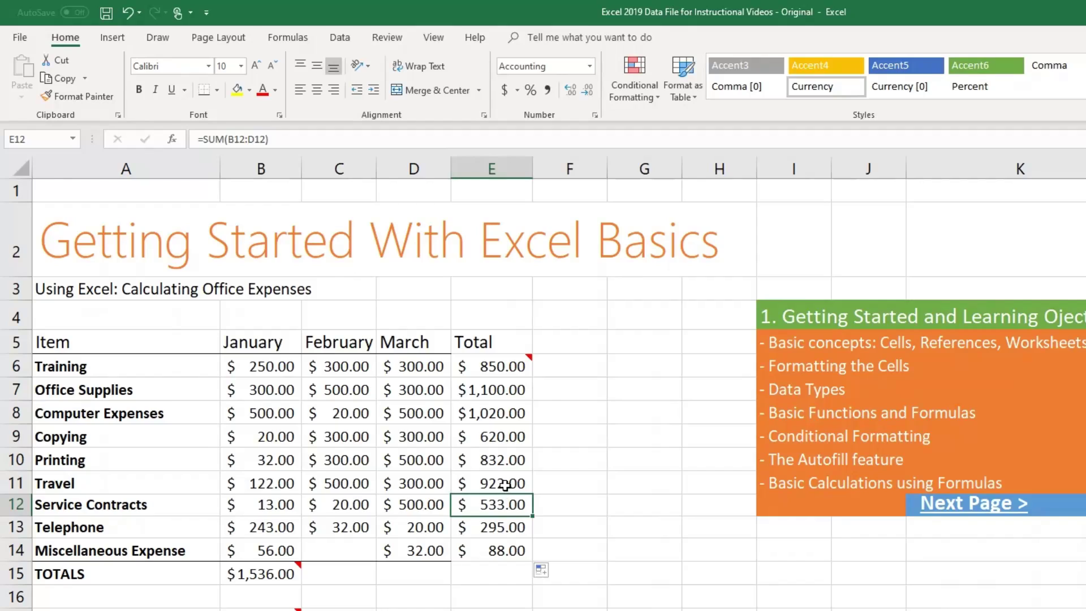
left_click(248, 140)
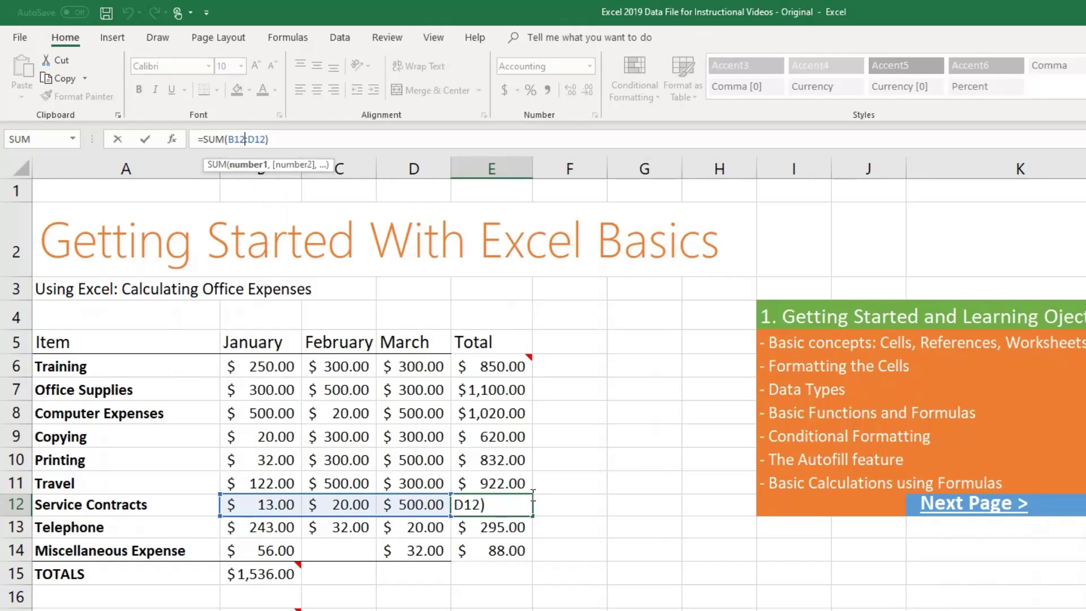
key("ctrl+Return")
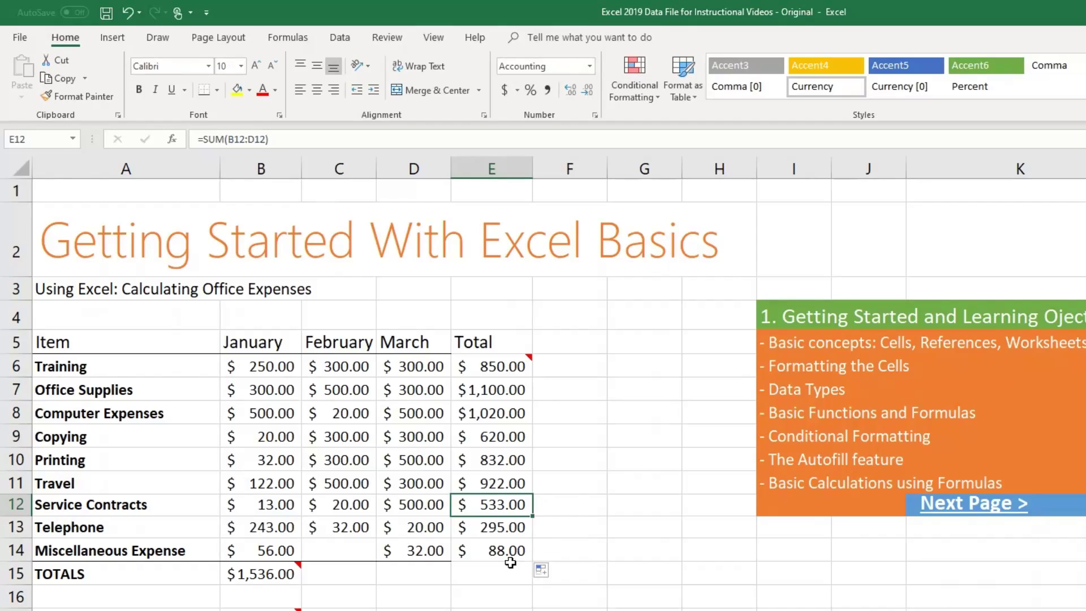
left_click(492, 586)
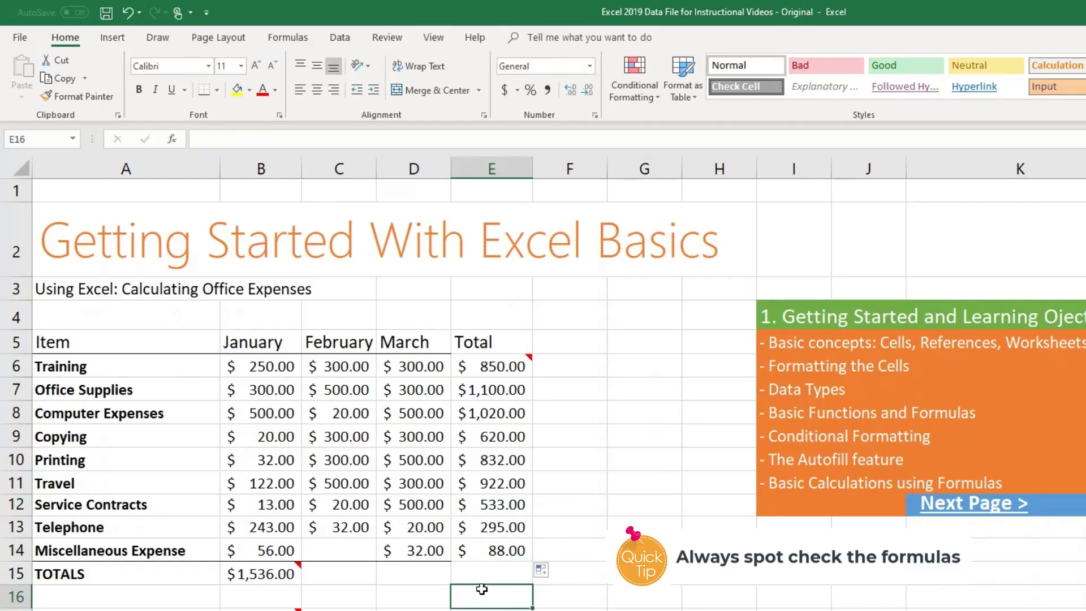
Step: Fill the January total formula from B15 across the TOTALS row through E15
left_click(328, 574)
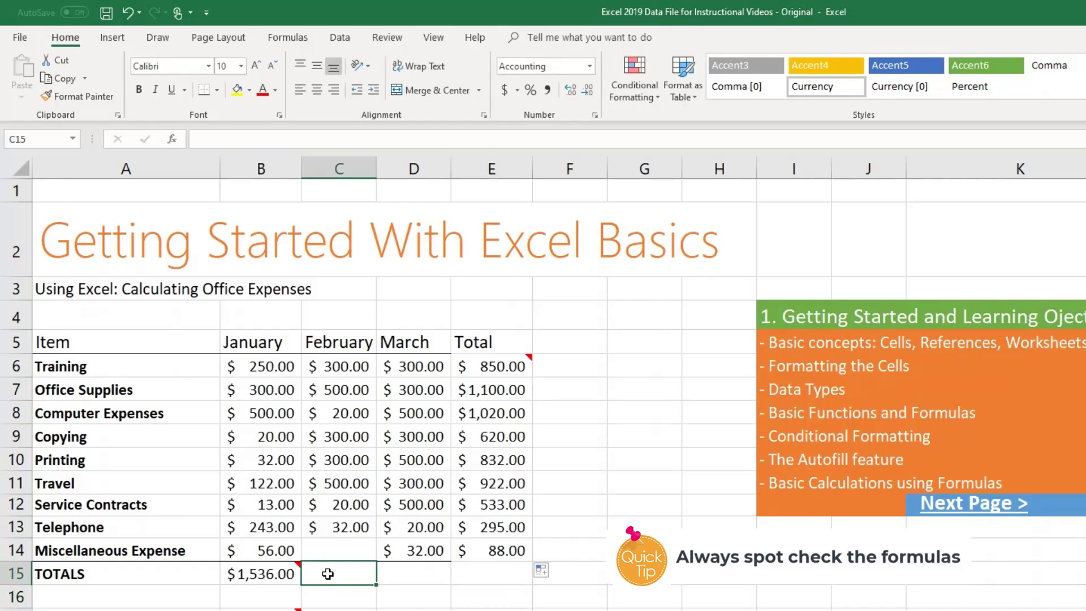
left_click(269, 575)
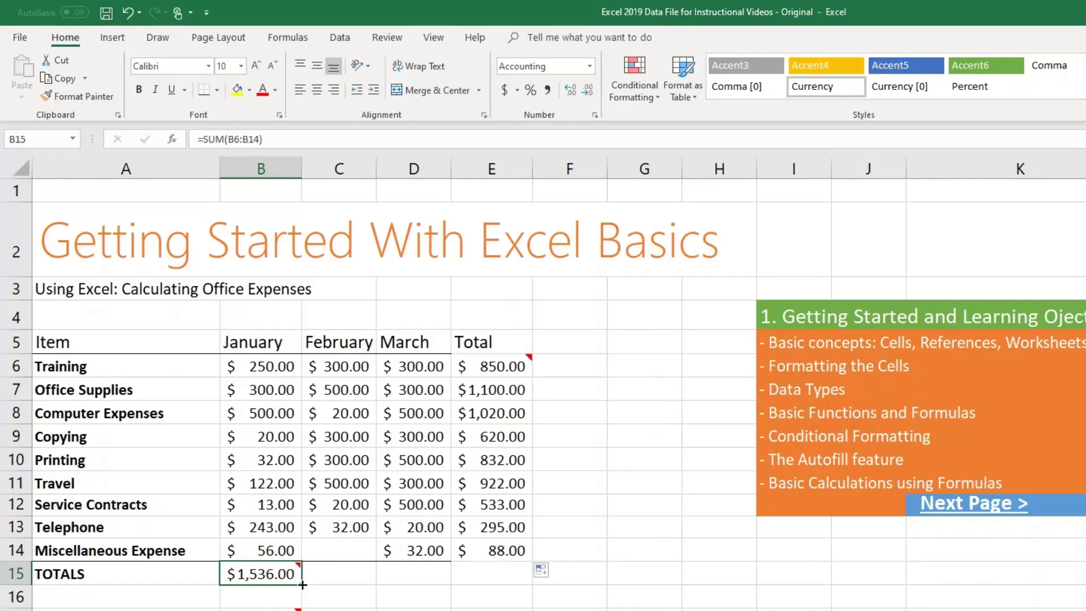
left_click_drag(302, 584, 526, 588)
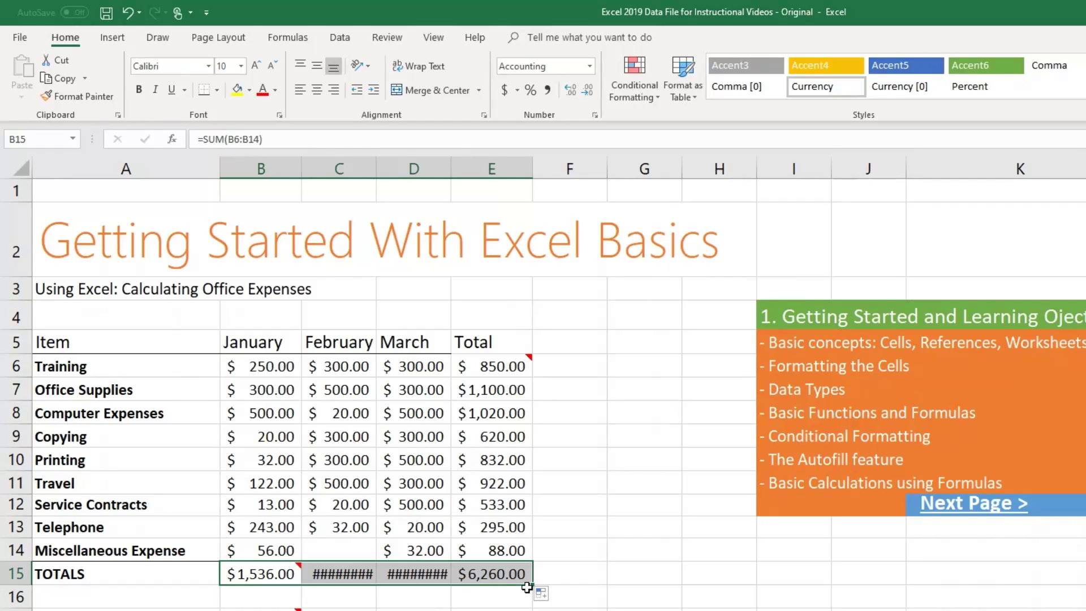
left_click(562, 581)
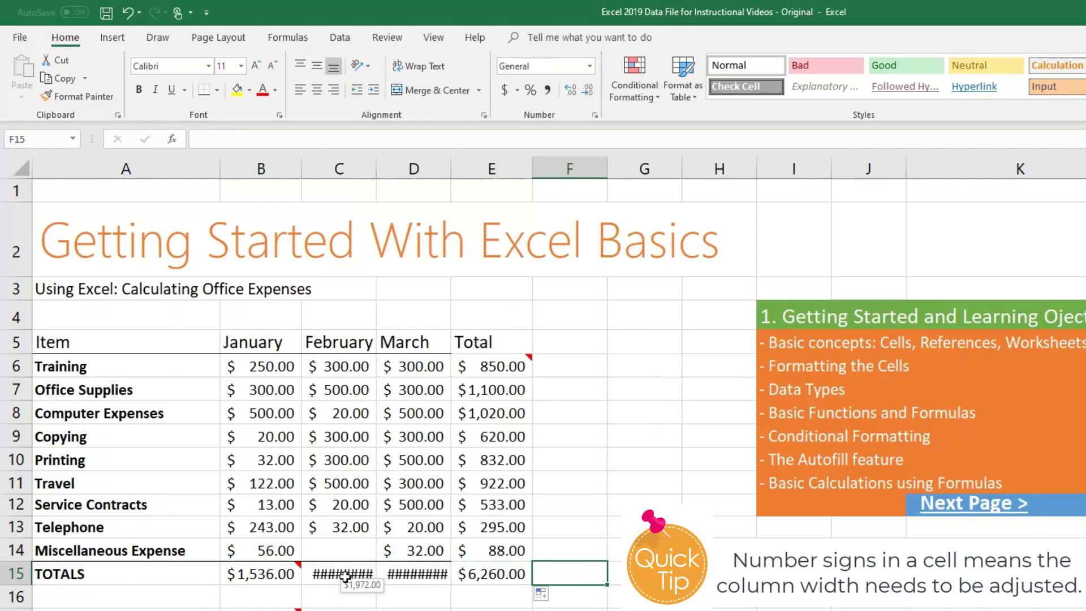
Step: Autofit the widths of the February and March columns, C and D, to their contents
left_click(365, 578)
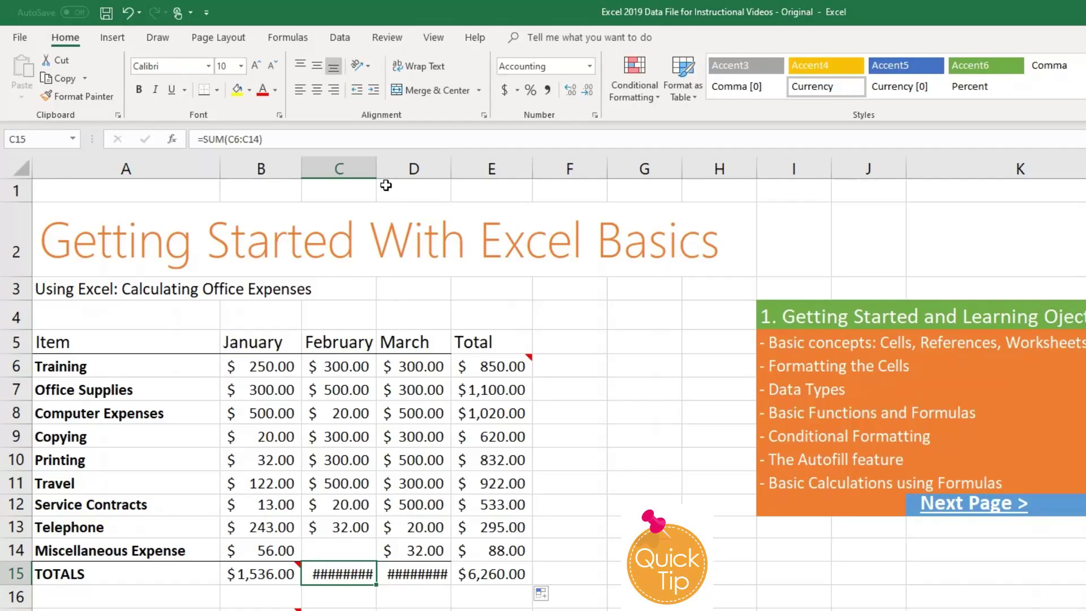
mouse_move(376, 171)
left_mouse_down()
mouse_move(390, 170)
mouse_move(371, 173)
left_mouse_up()
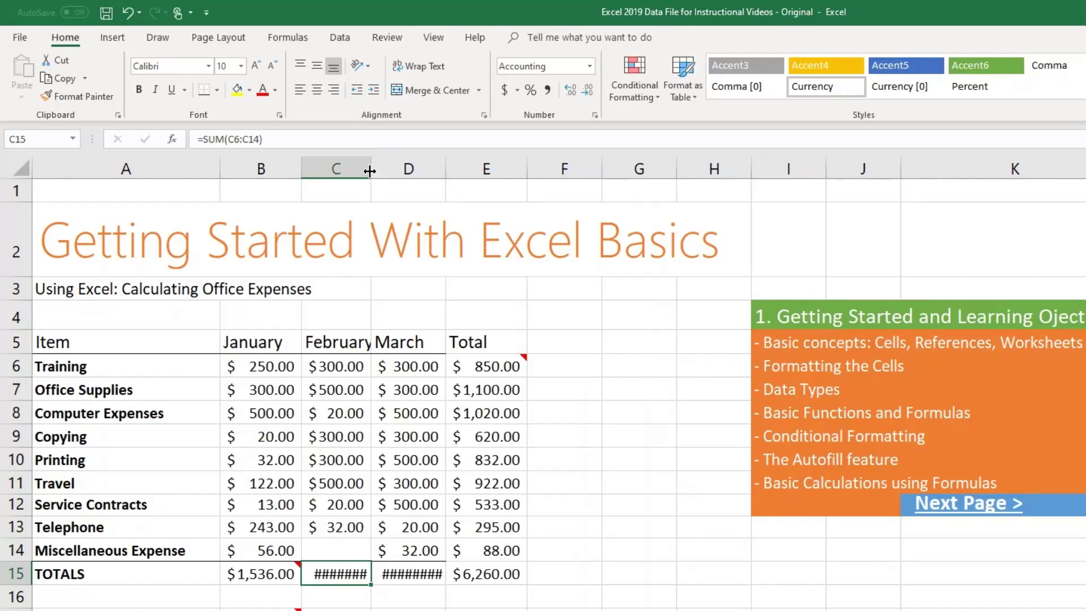
left_click(370, 172)
double_click(371, 174)
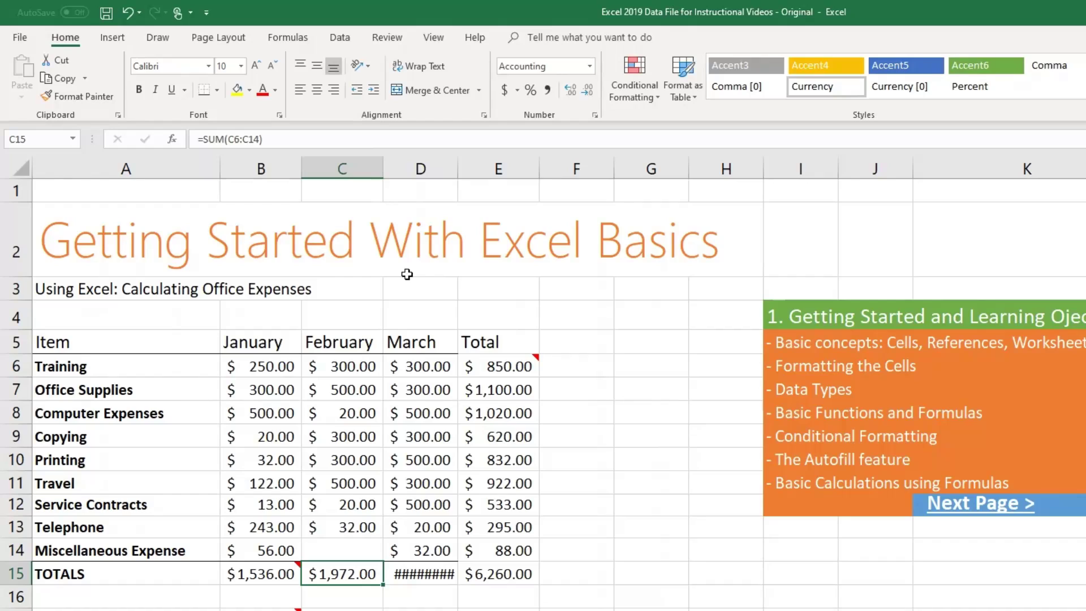
double_click(457, 168)
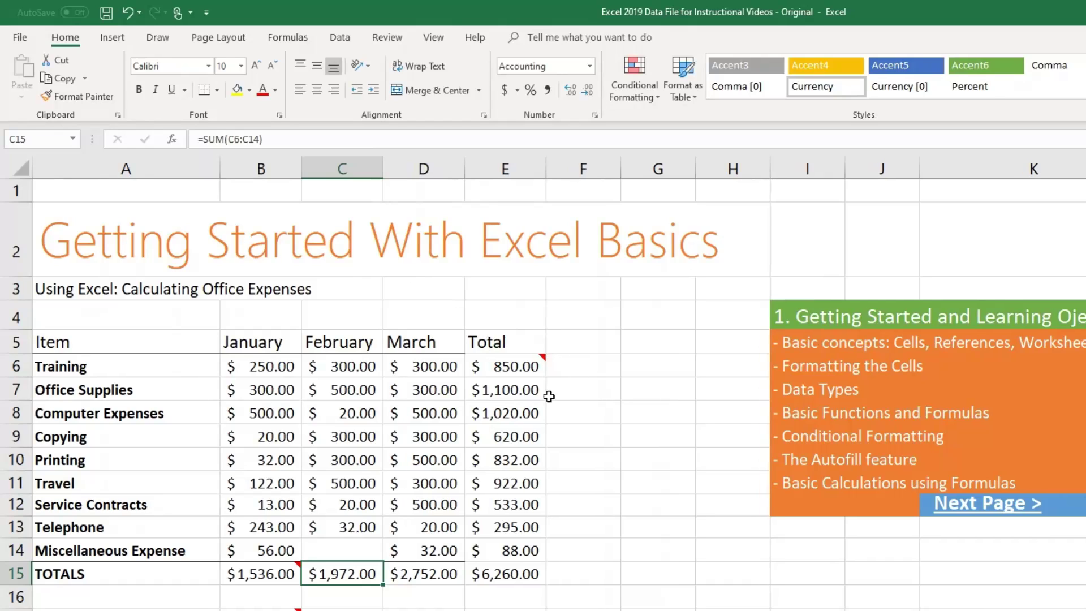
left_click(532, 593)
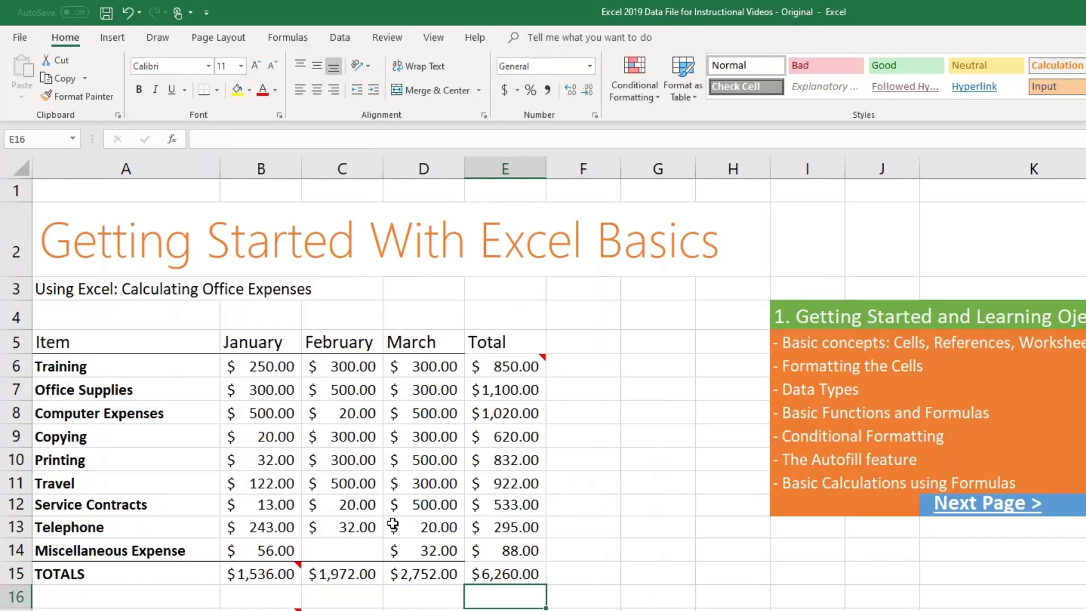
Step: Enter Monday in G6 and autofill the weekday series down through G13
left_click(658, 365)
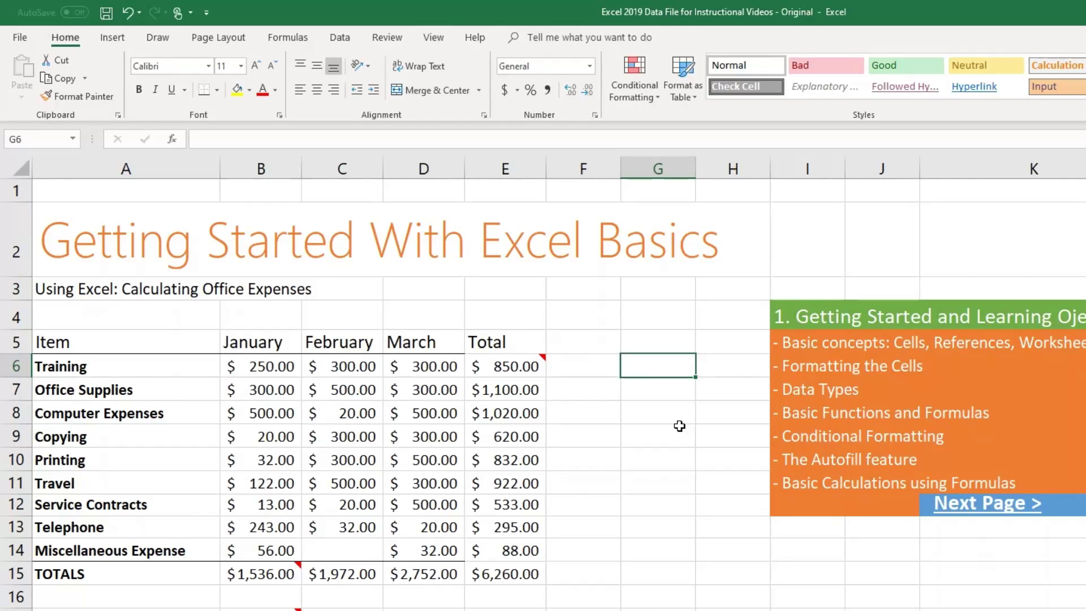
type("J")
key("BackSpace")
type("Monday")
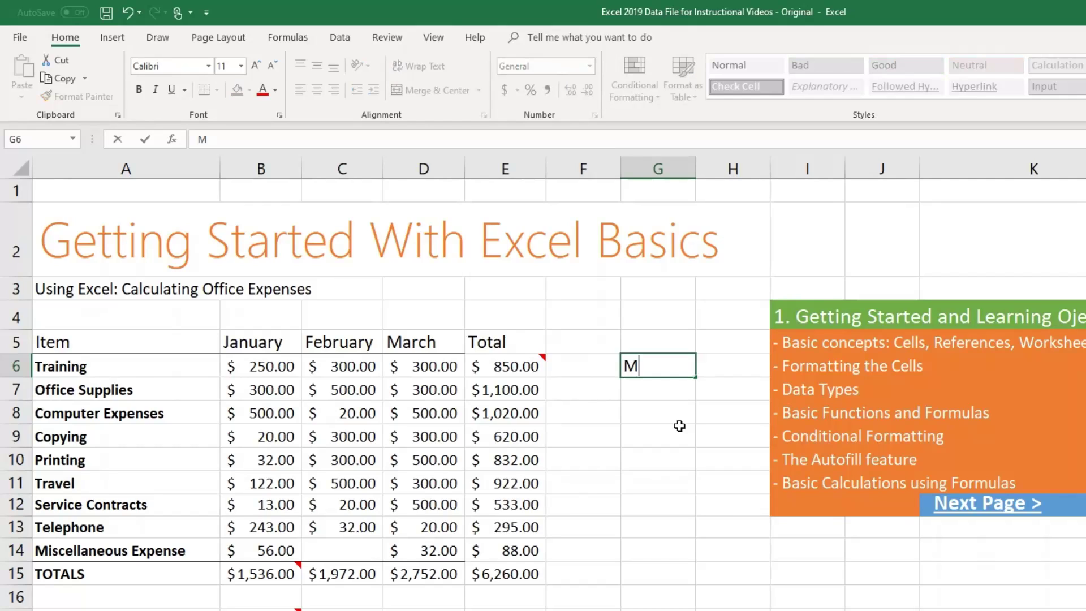
key("Return")
left_click(682, 367)
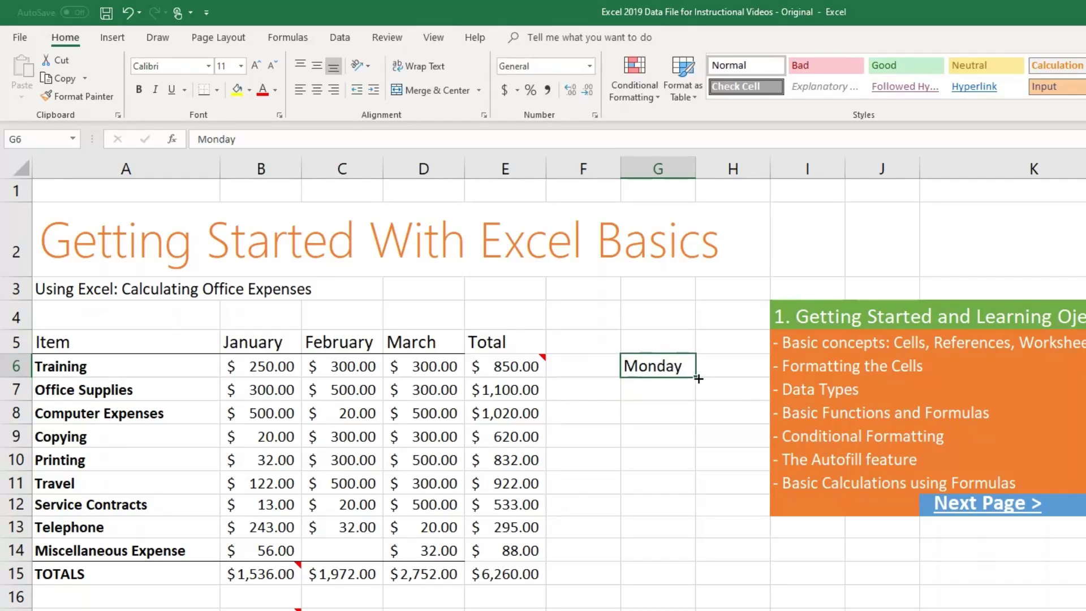
left_click_drag(696, 378, 700, 544)
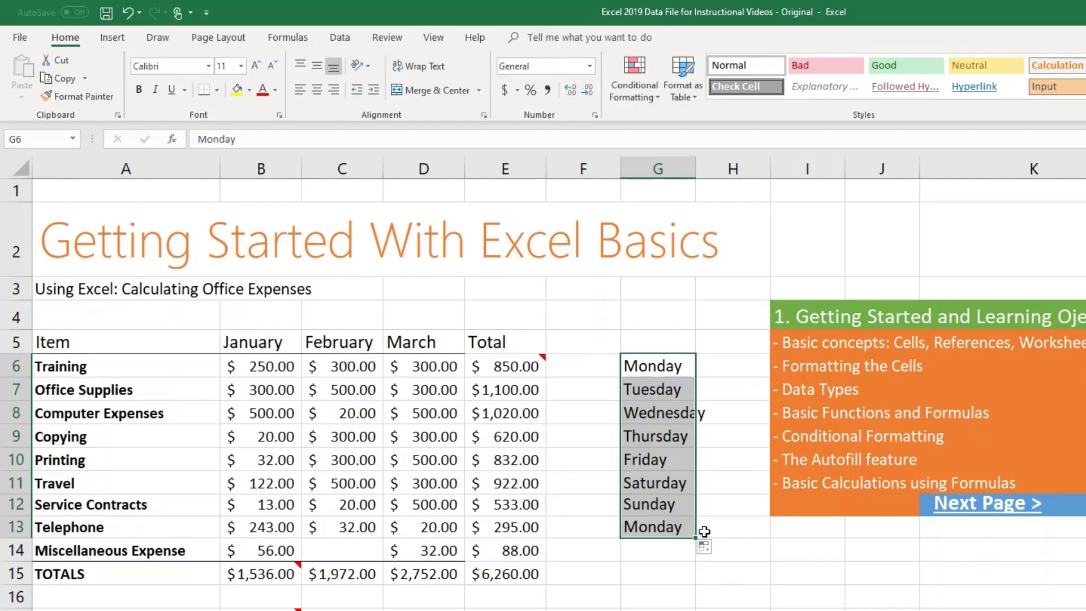
Step: Replace the entry in G6 with January and autofill the month series down through G13
left_click(686, 366)
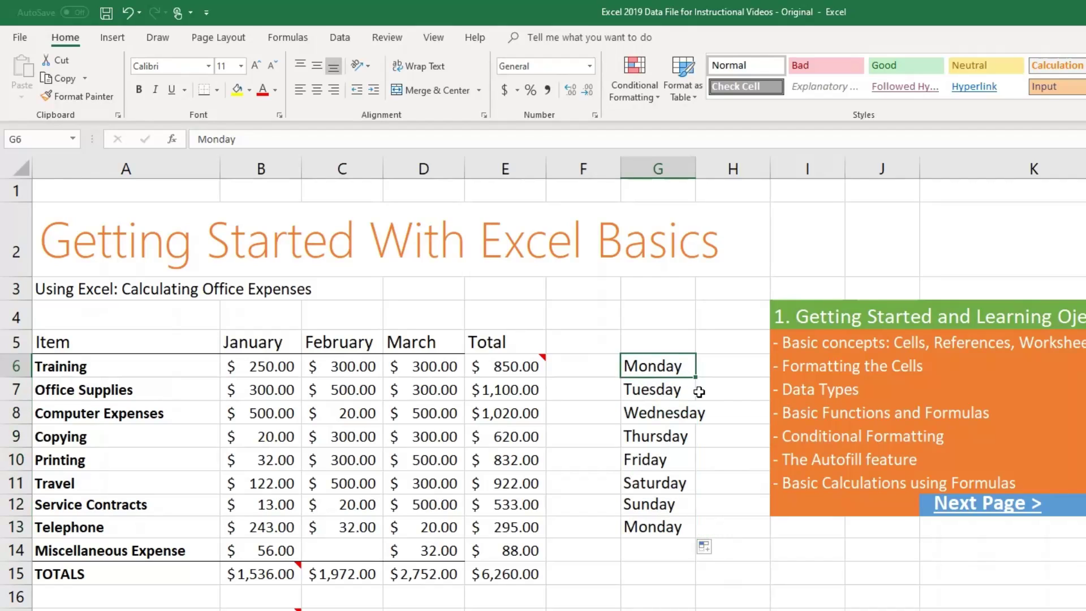
type("January")
key("ctrl+Return")
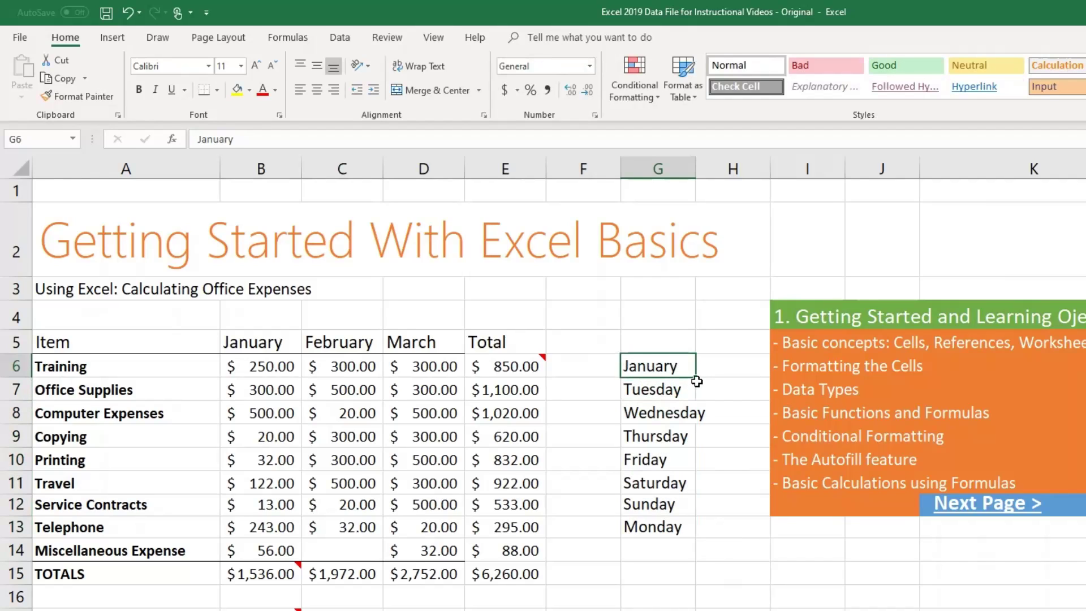
left_click_drag(696, 378, 696, 541)
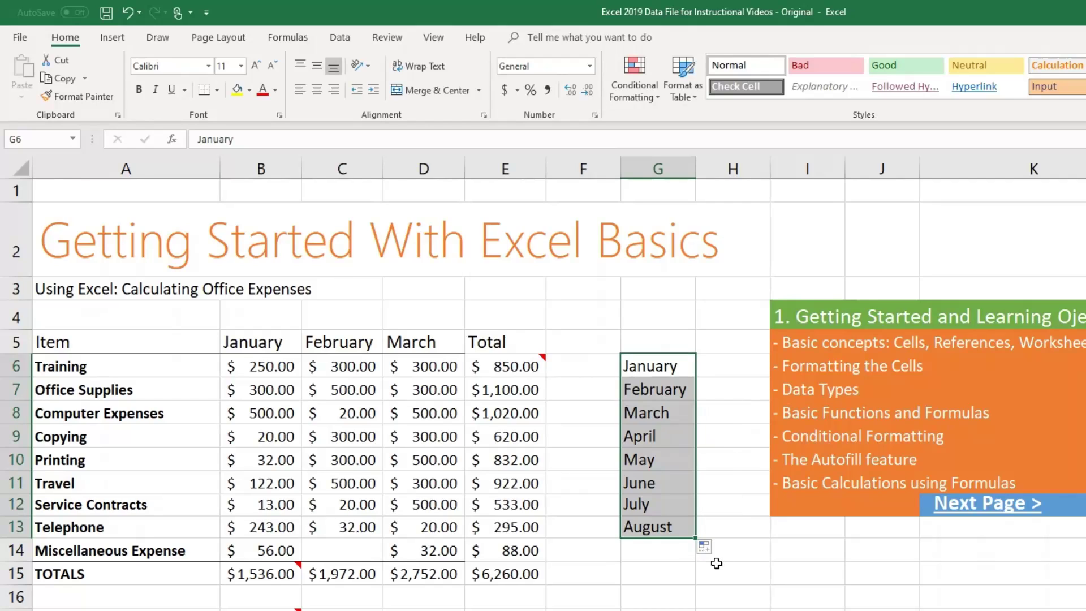
Step: Remove the sample Autofill series from G6:G13
left_click(733, 365)
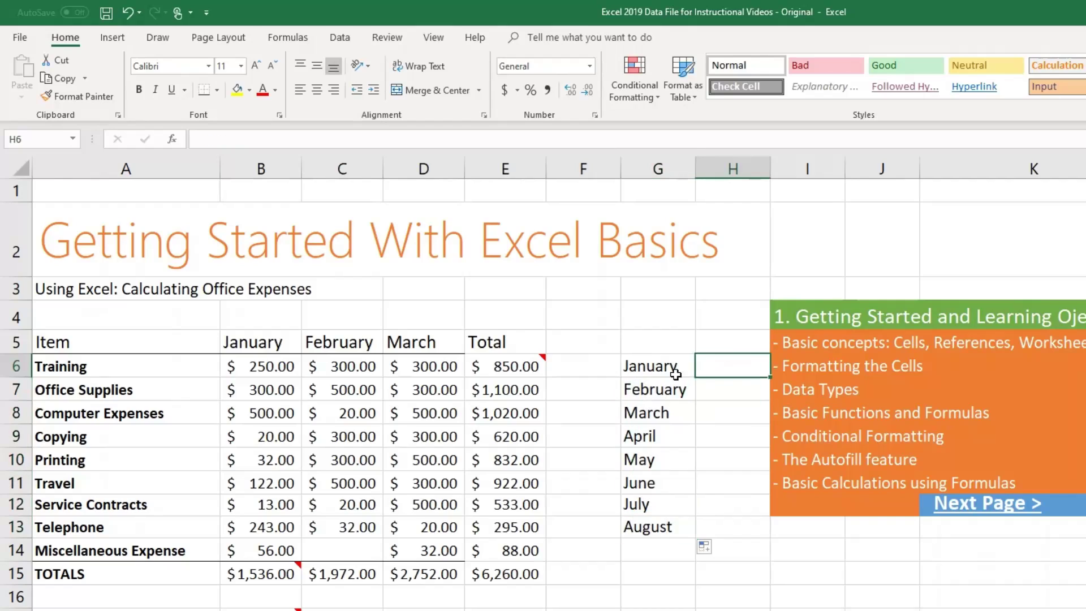
left_click(675, 373)
left_click_drag(670, 372, 667, 527)
key("ctrl+z")
key("ctrl+z")
key("ctrl+z")
left_click_drag(769, 401, 755, 555)
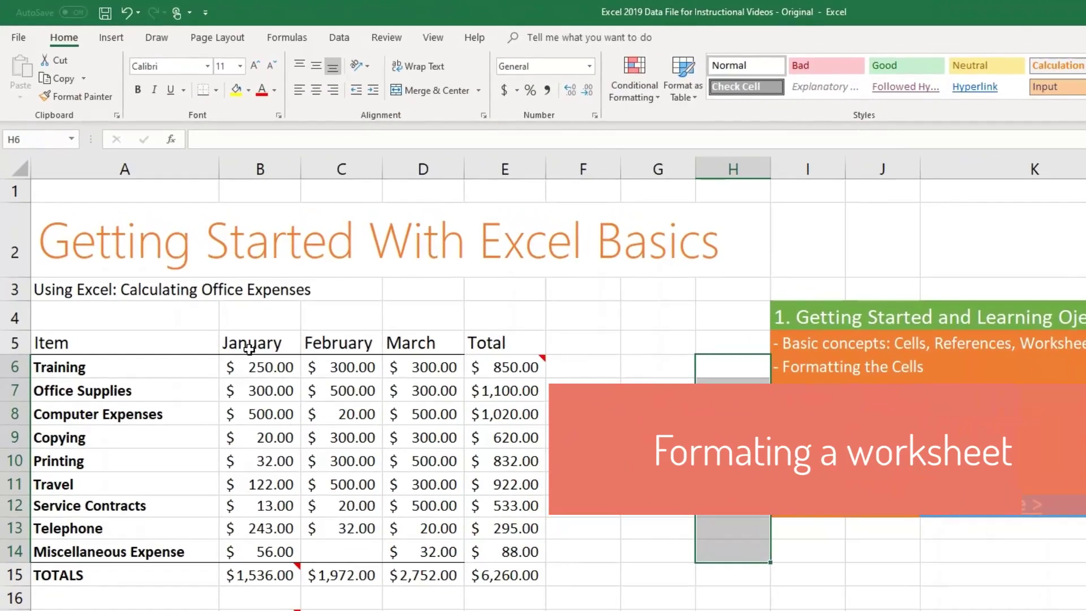
Step: Apply the 40% - Accent2 cell style to the header row A5:E5
left_click_drag(210, 343, 504, 349)
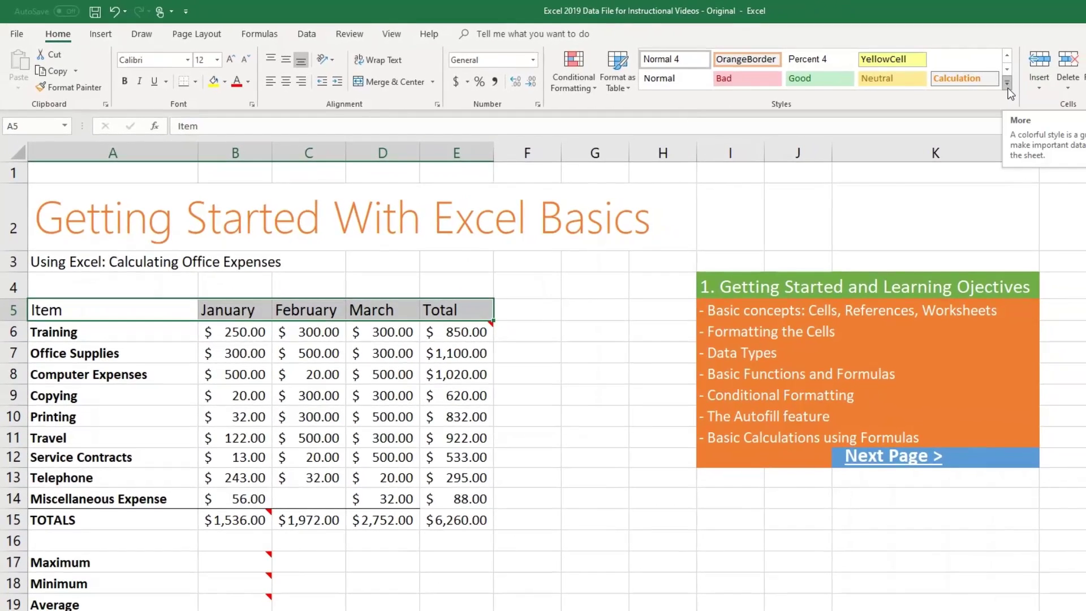
left_click(1007, 85)
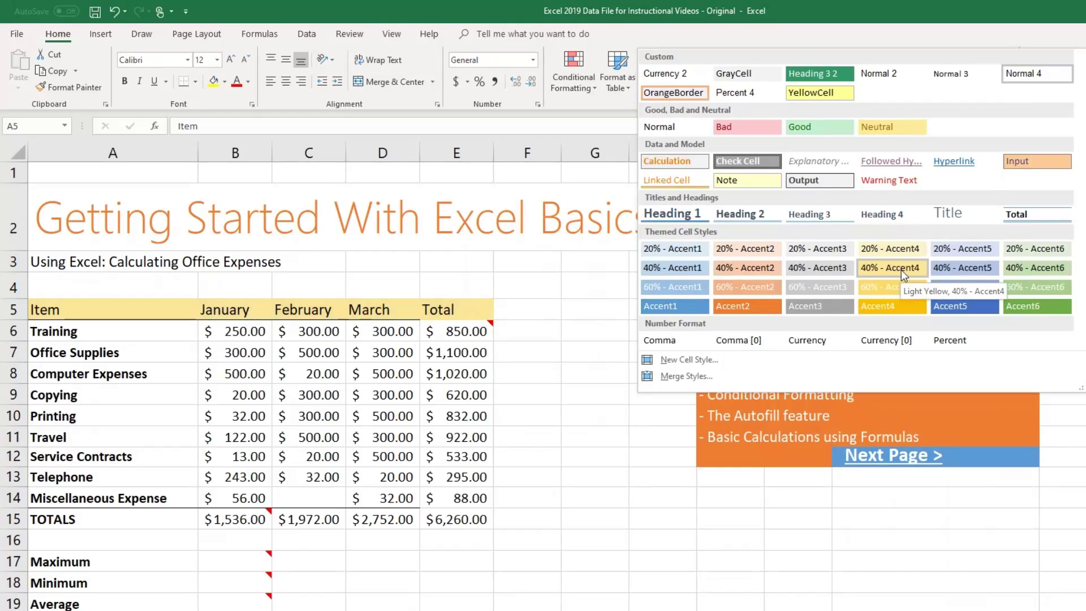
left_click(741, 270)
left_click(595, 392)
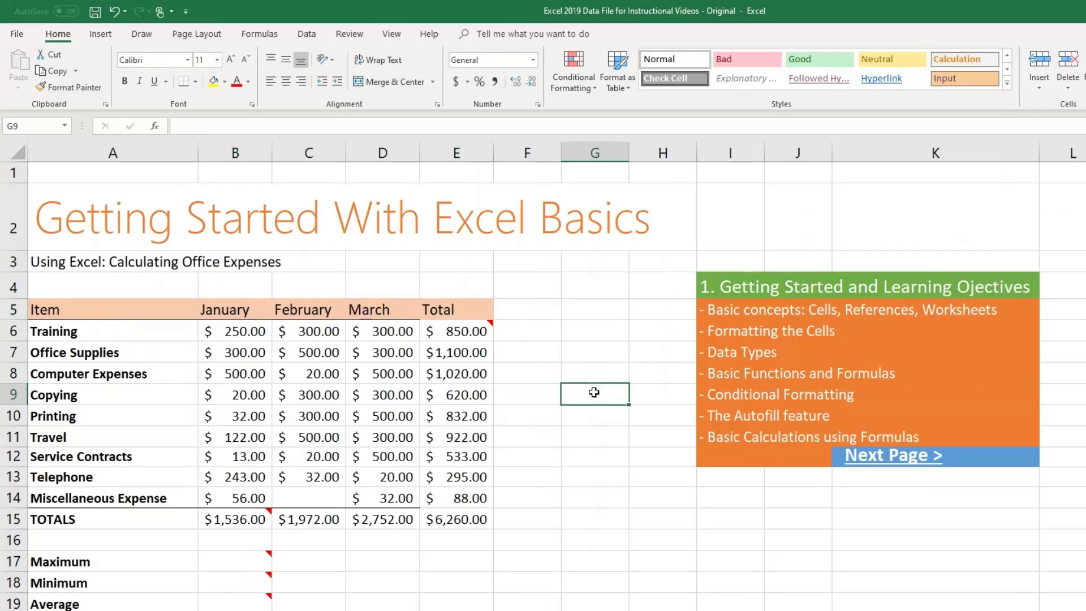
Step: Format the range A5:E14 as a table with headers, using a light orange table style
left_click(64, 312)
left_click_drag(64, 311, 459, 505)
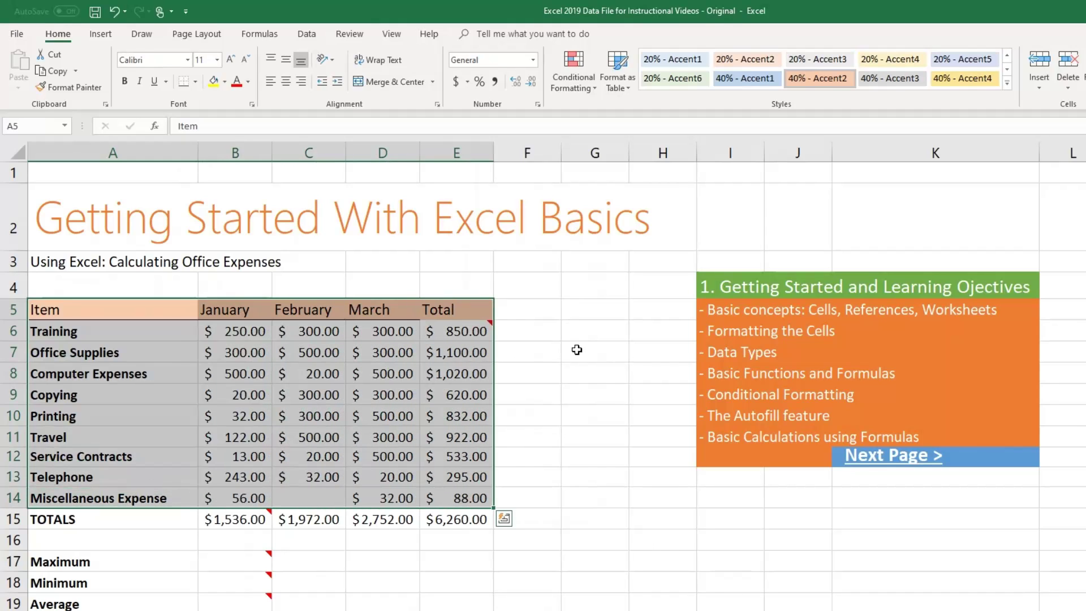
left_click(627, 87)
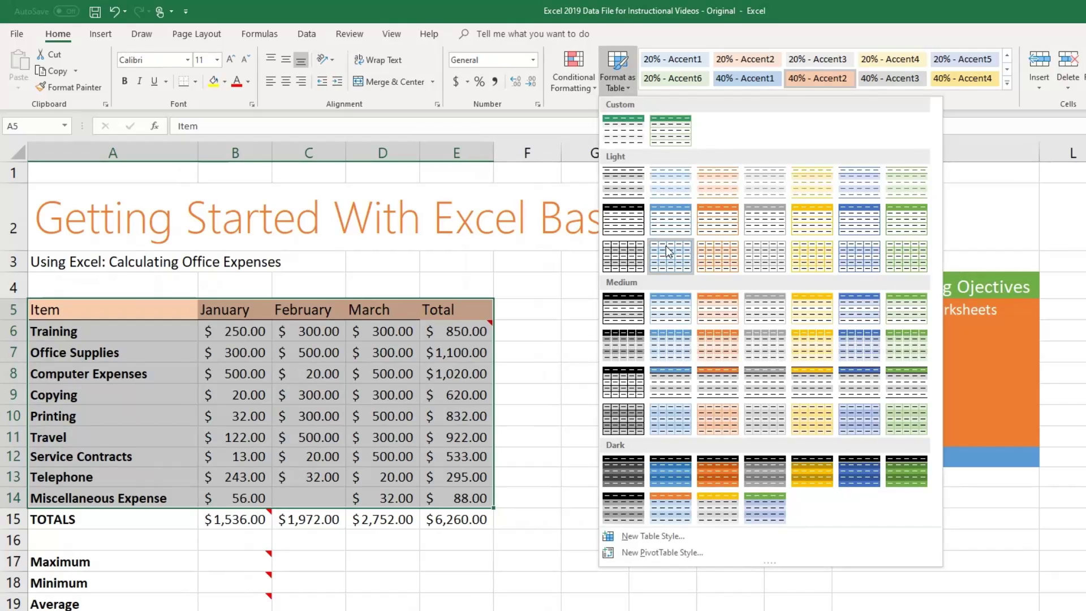
left_click(699, 225)
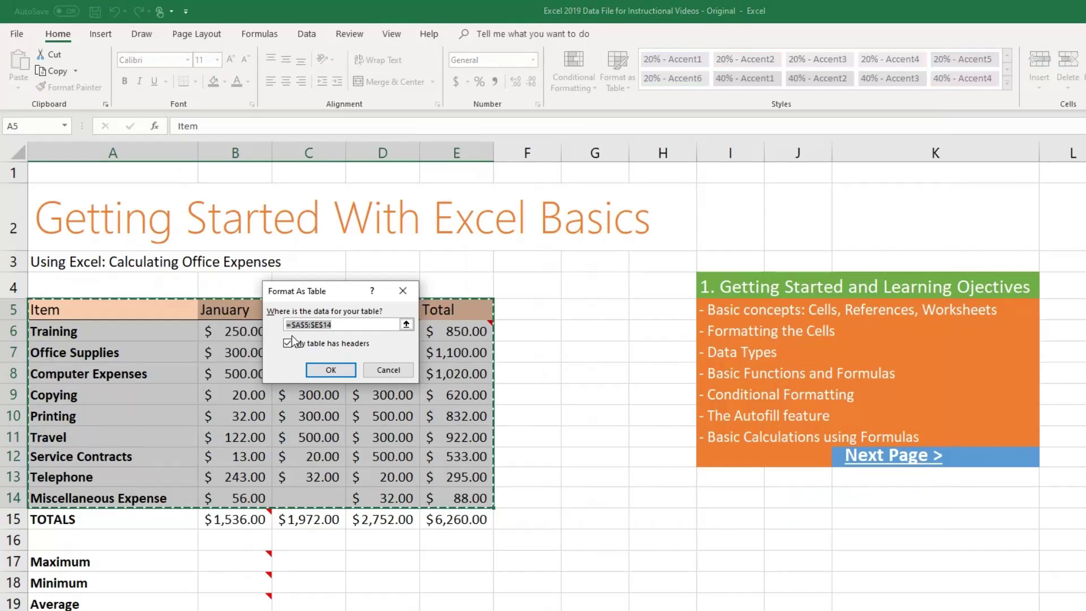
left_click(330, 369)
left_click(282, 395)
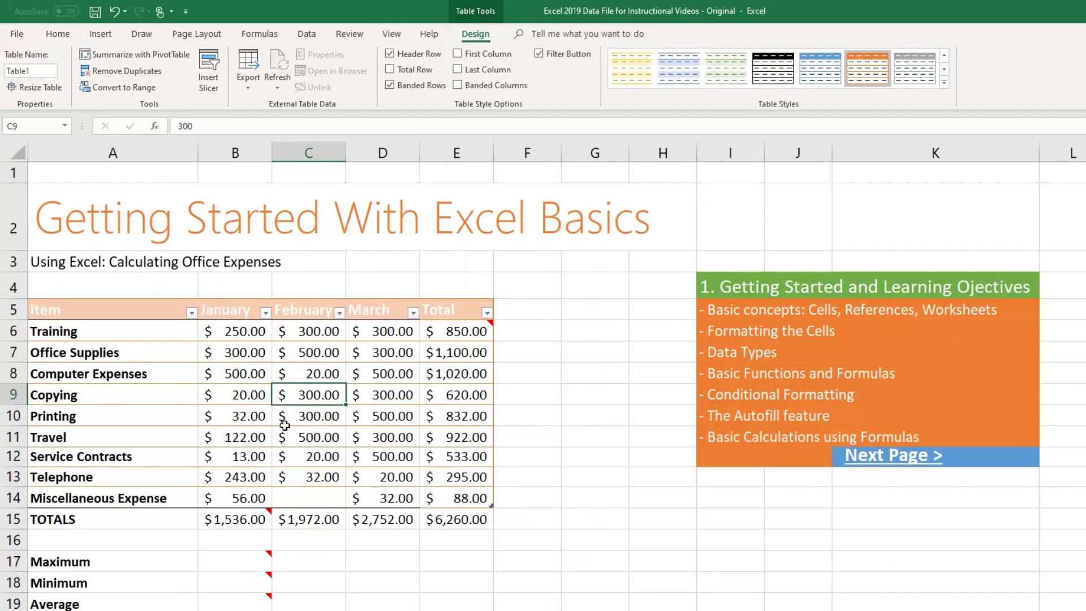
Step: Undo the table formatting on the expenses range
key("ctrl+z")
left_click(254, 428)
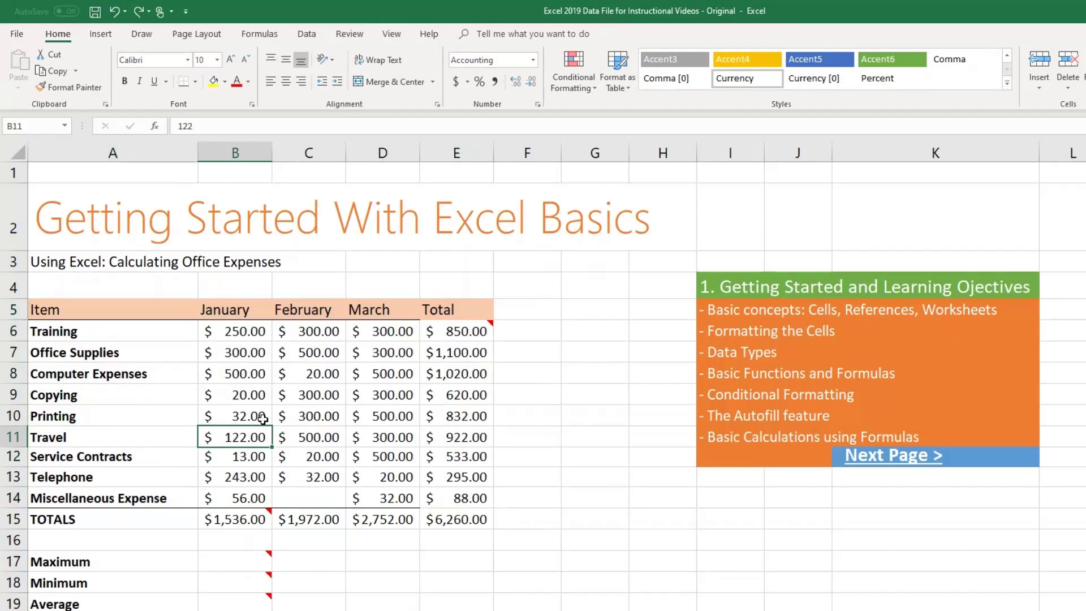
left_click(242, 333)
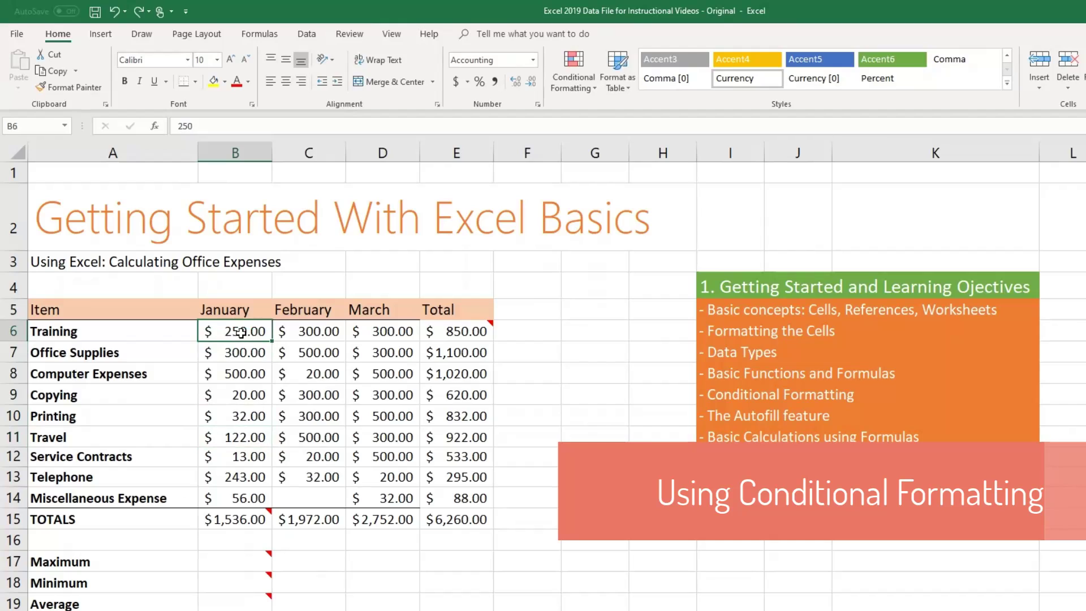
Step: Apply Blue Data Bar conditional formatting with gradient fill to the monthly expenses in B6:D14
left_click_drag(241, 333, 470, 499)
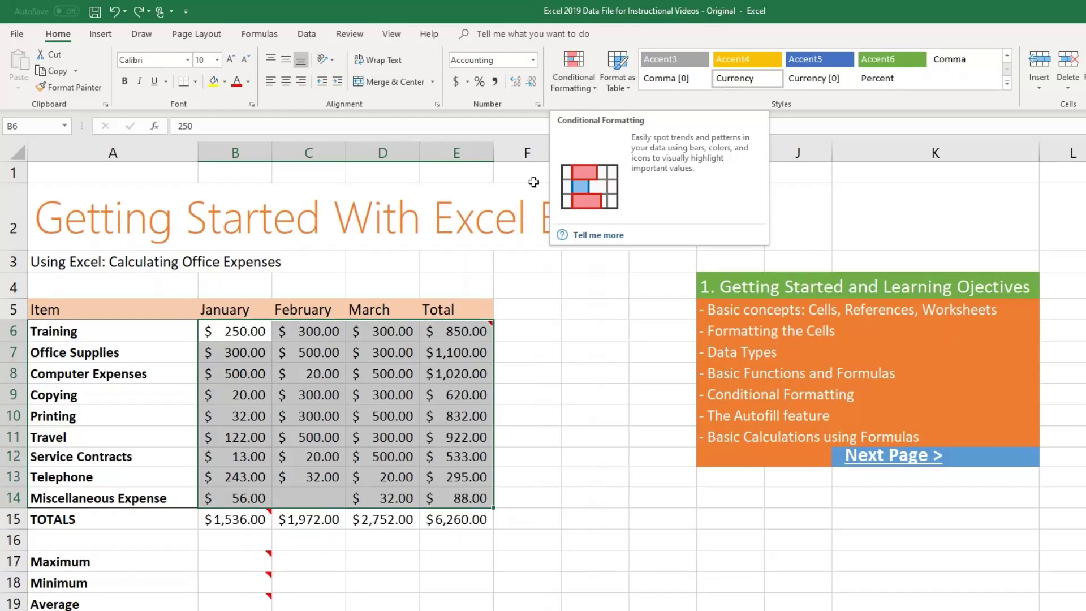
left_click(594, 373)
left_click_drag(237, 331, 408, 496)
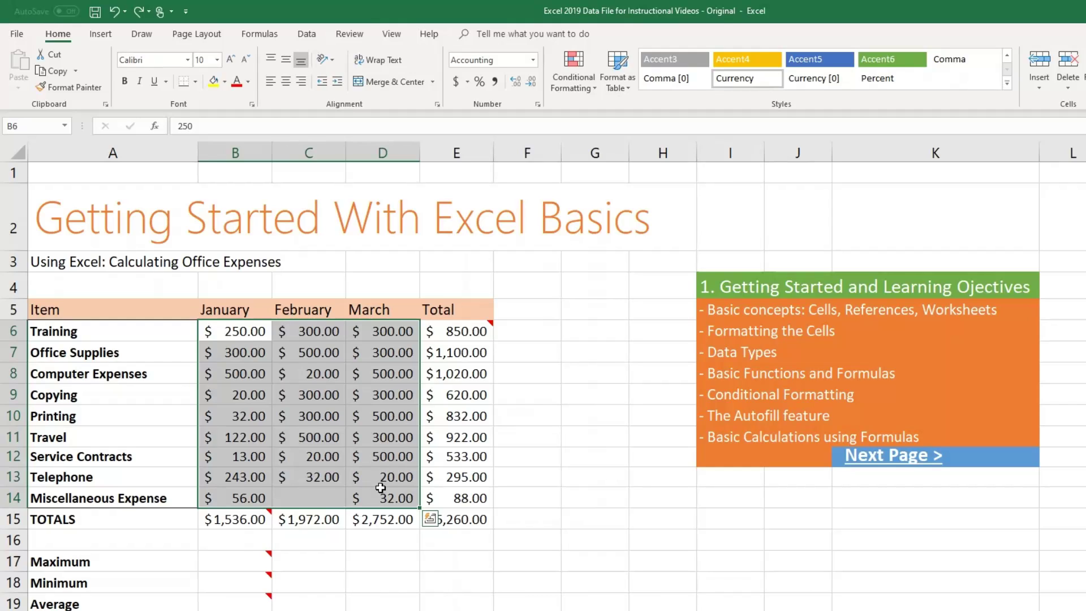
left_click(584, 91)
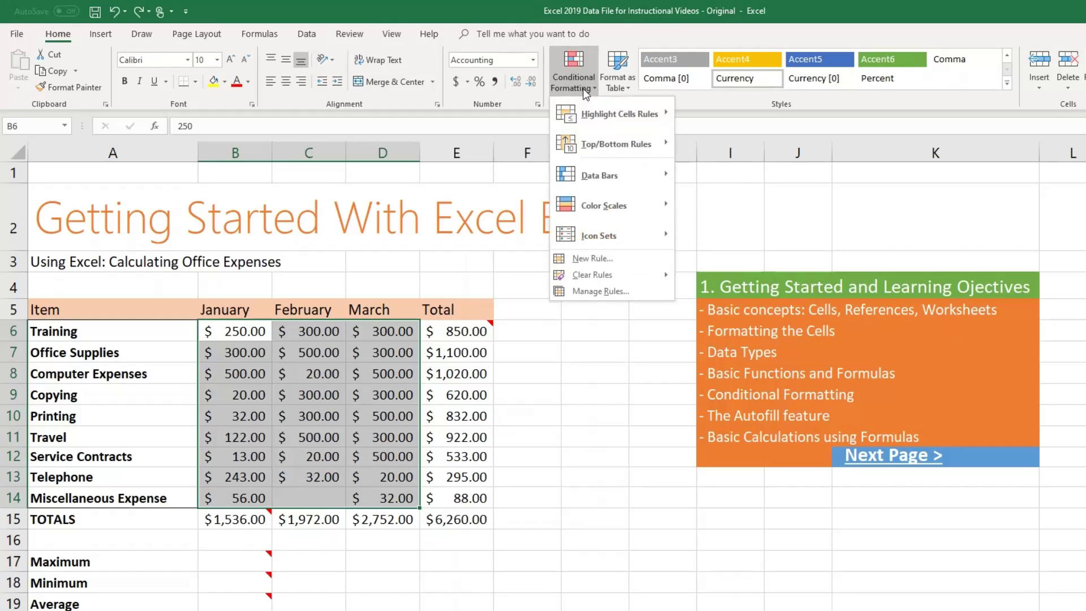
mouse_move(605, 118)
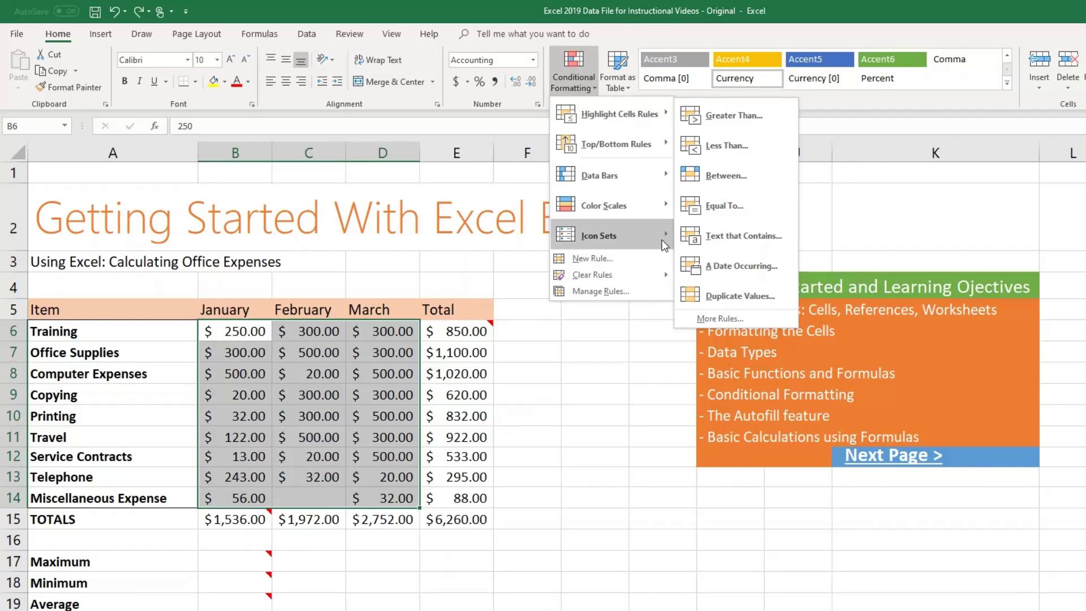
mouse_move(613, 144)
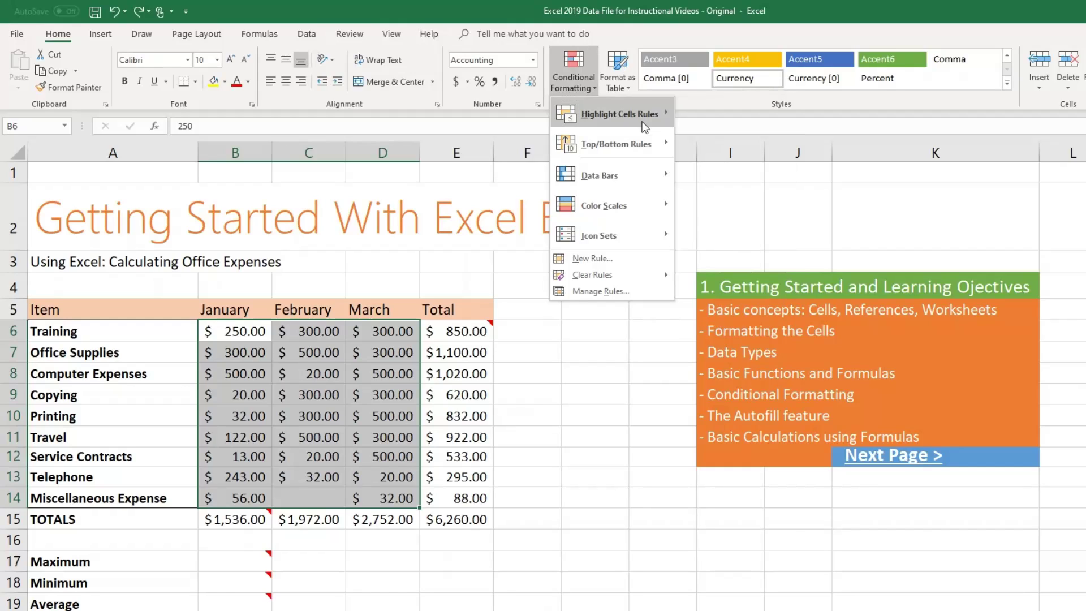
mouse_move(594, 182)
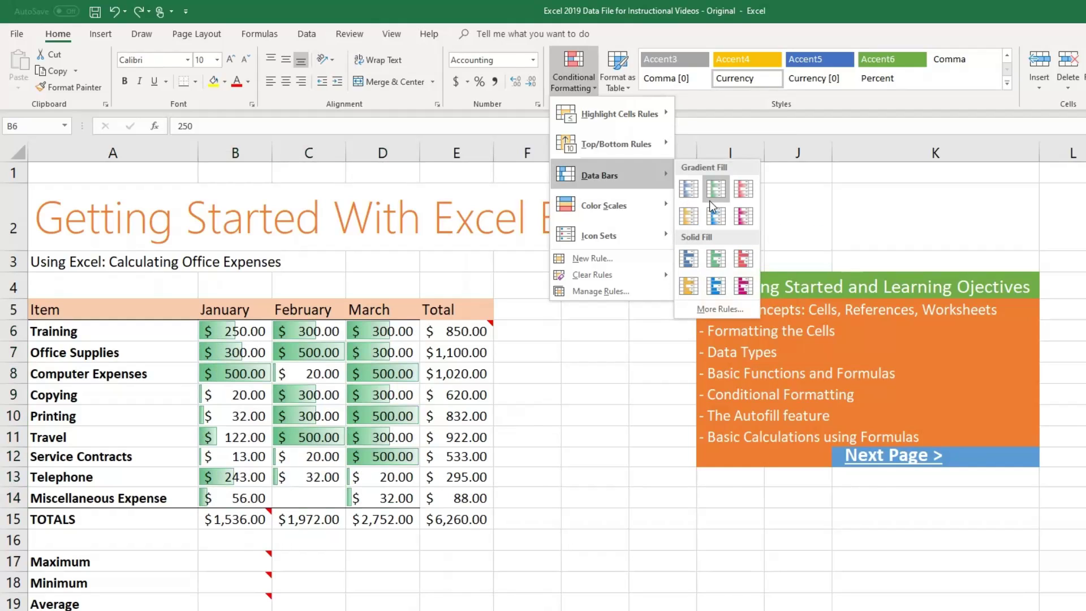
mouse_move(614, 208)
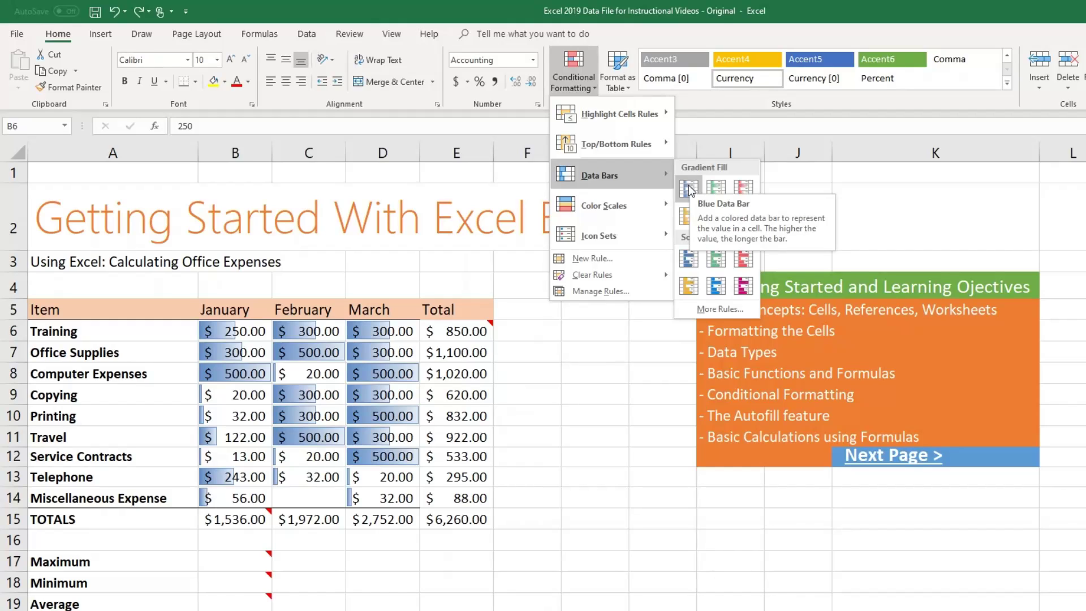
left_click(690, 187)
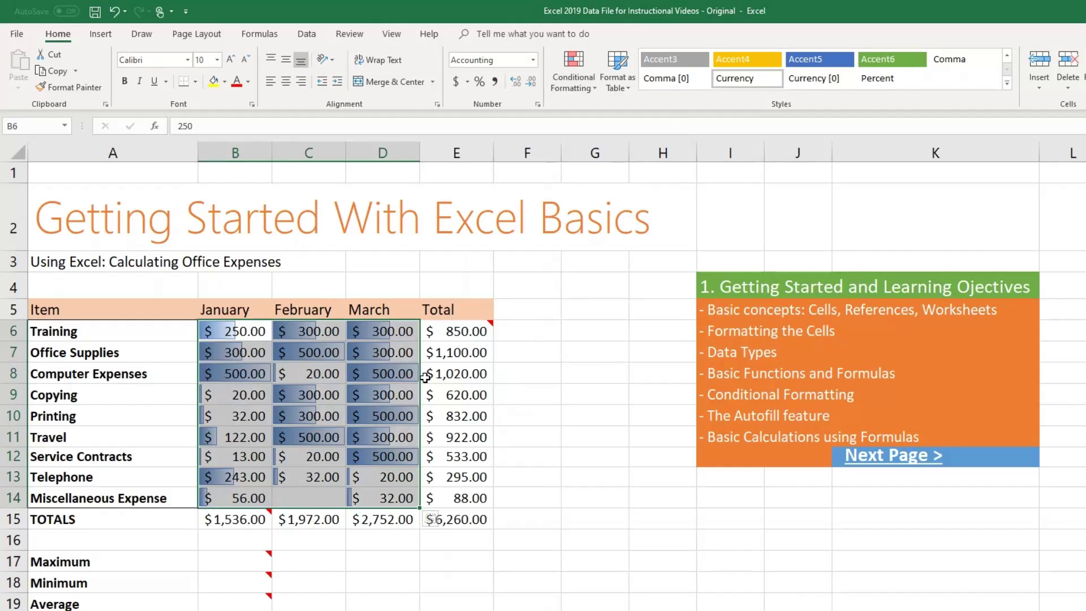
left_click(397, 397)
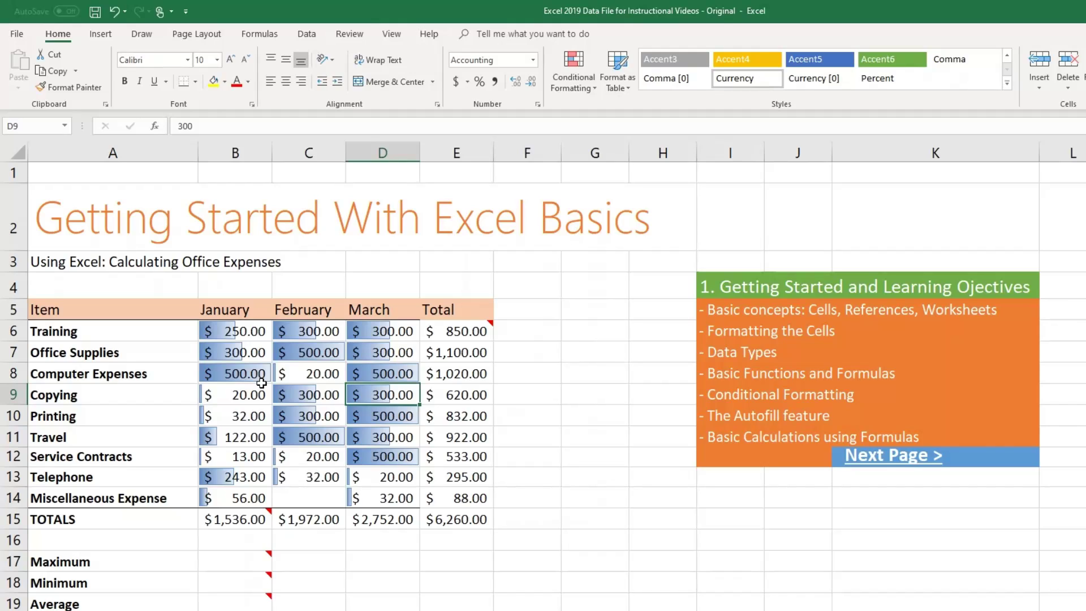
Step: Set the January amount for Computer Expenses in B8 to 5,000
left_click(237, 376)
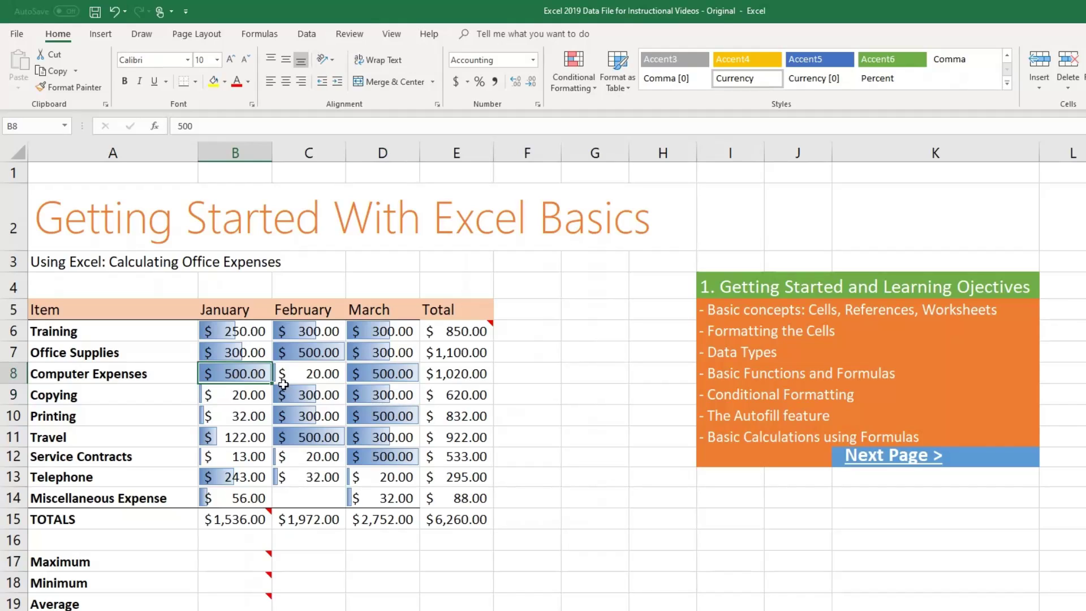
type("5")
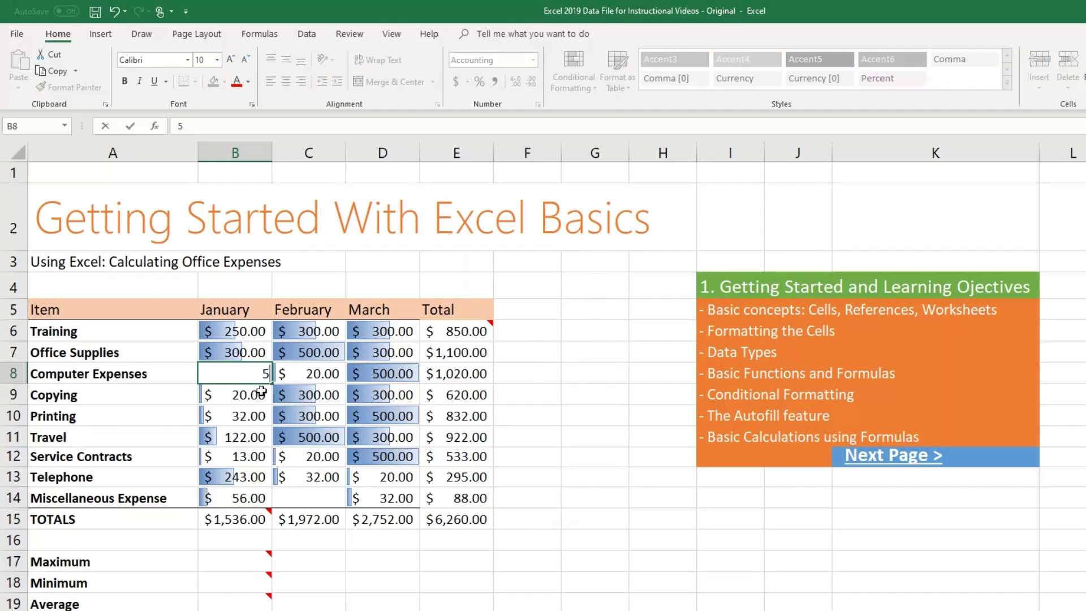
type(",000")
key("Return")
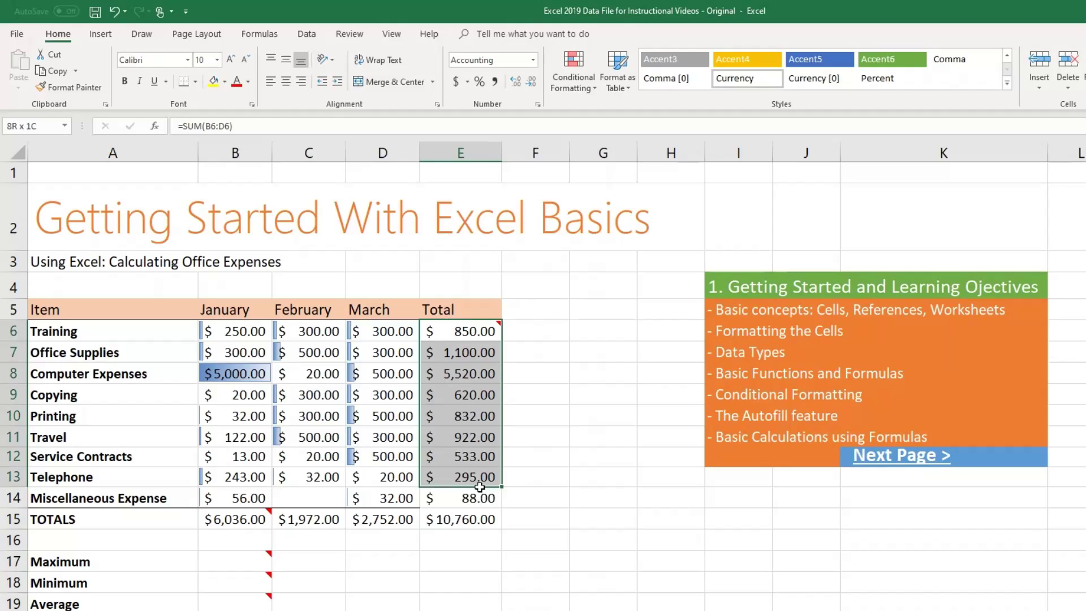
Step: Apply the Red - Yellow - Green color scale to the item totals in E6:E14
left_click_drag(480, 478, 481, 500)
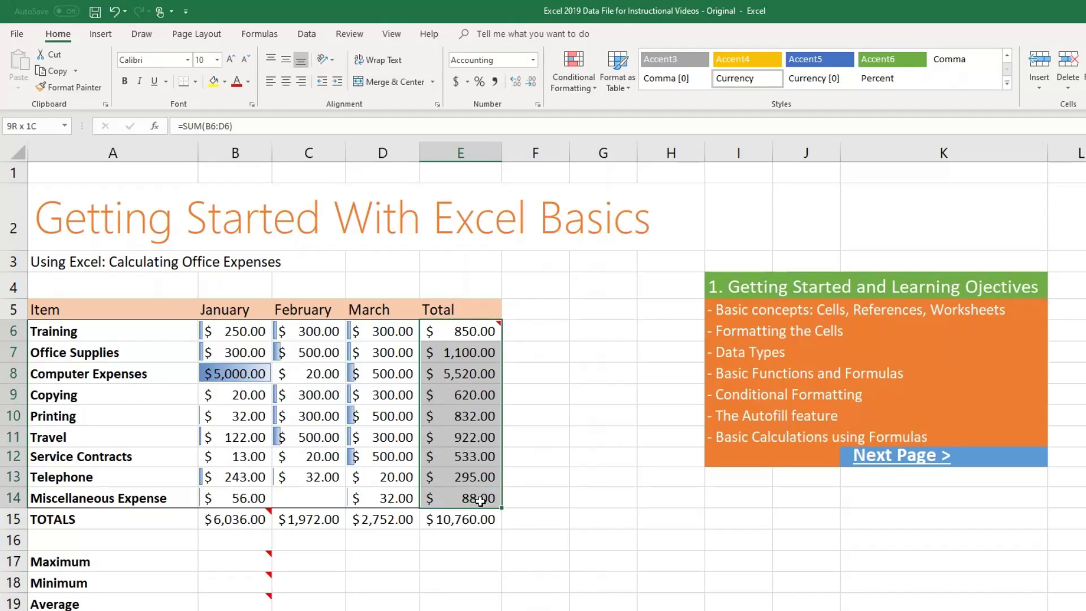
left_click(577, 79)
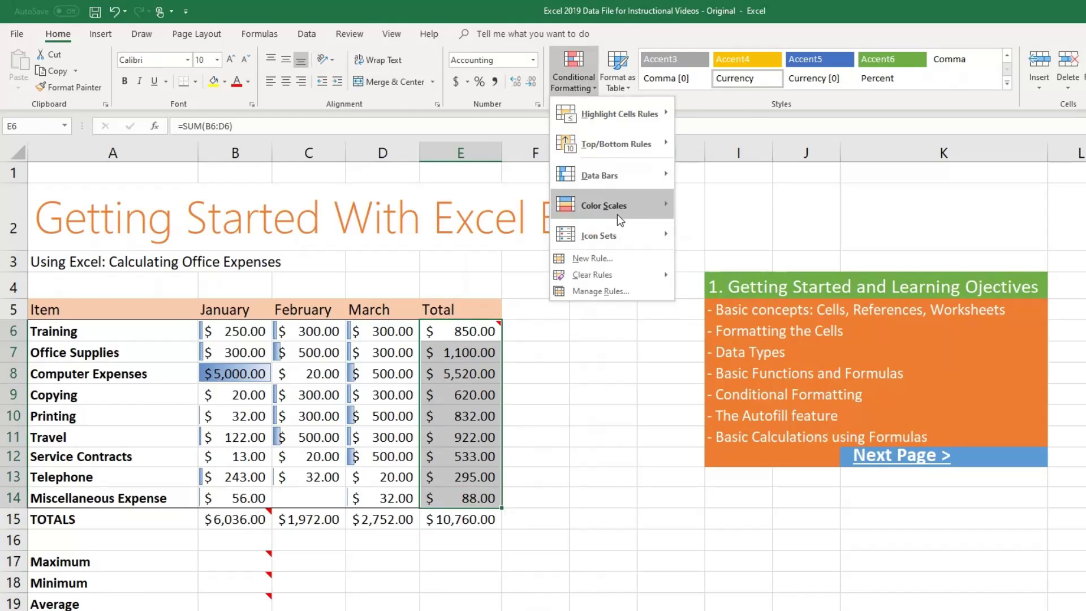
mouse_move(616, 215)
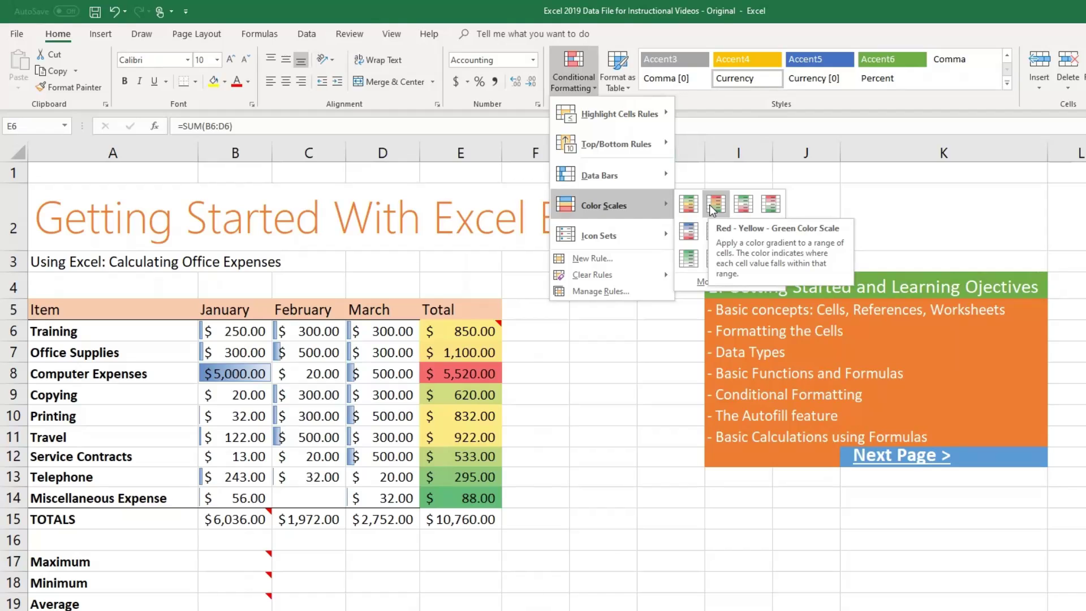